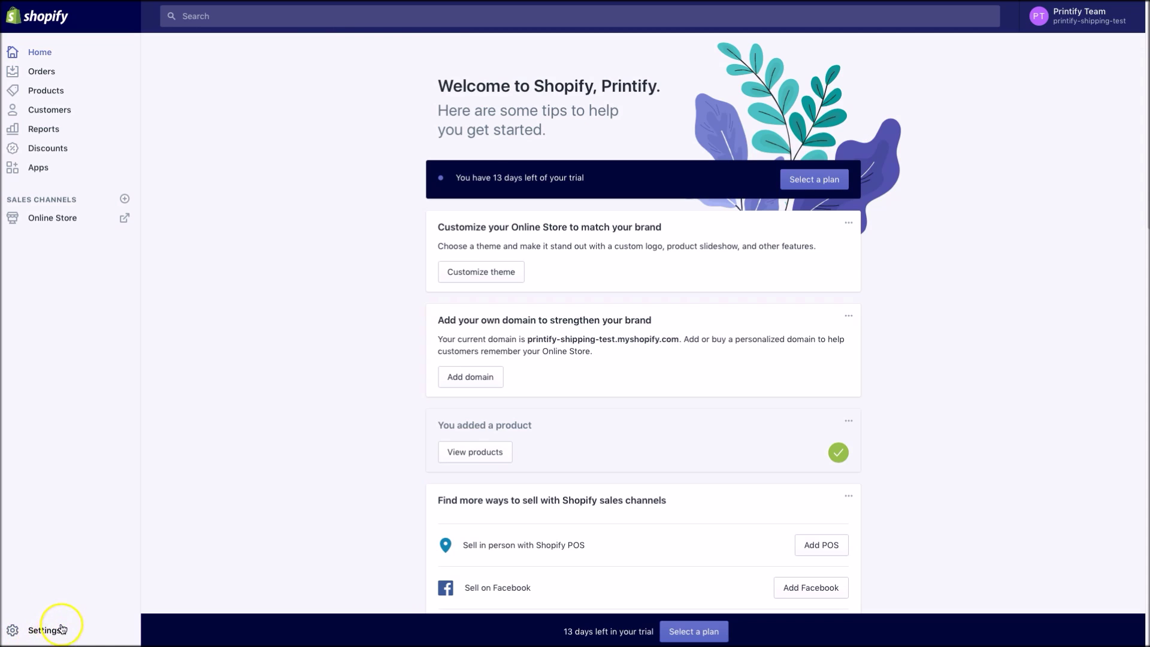
# Step: Open the Domestic zone's editor from the store's shipping settings to review its USPS calculated rates
pyautogui.click(40, 636)
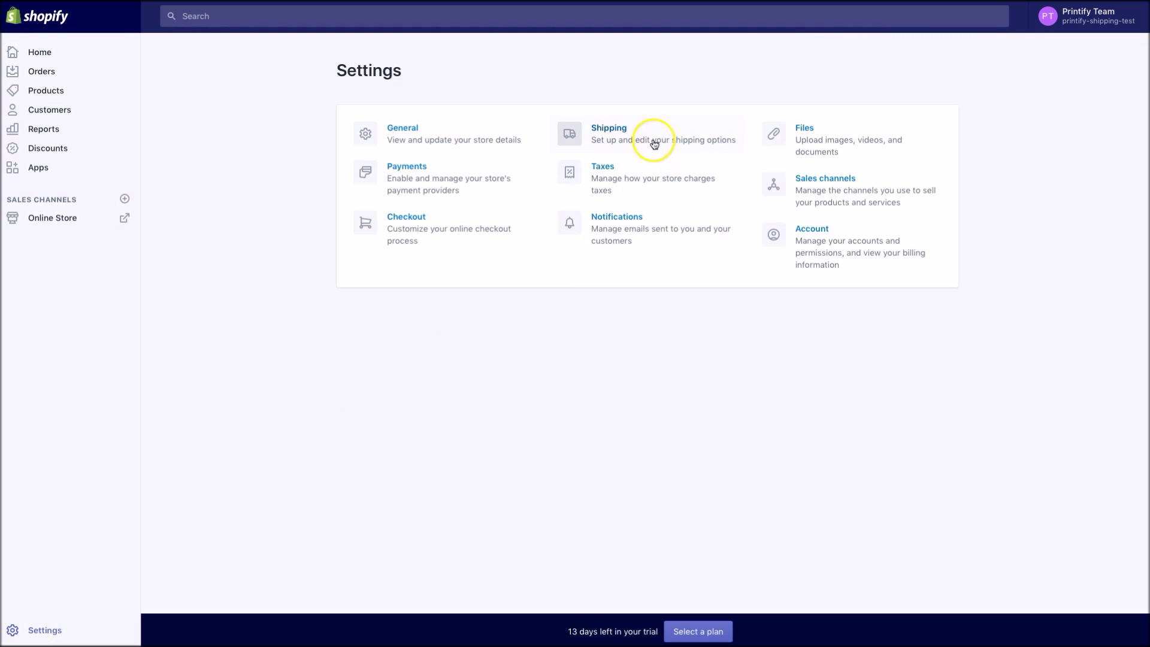
pyautogui.click(617, 128)
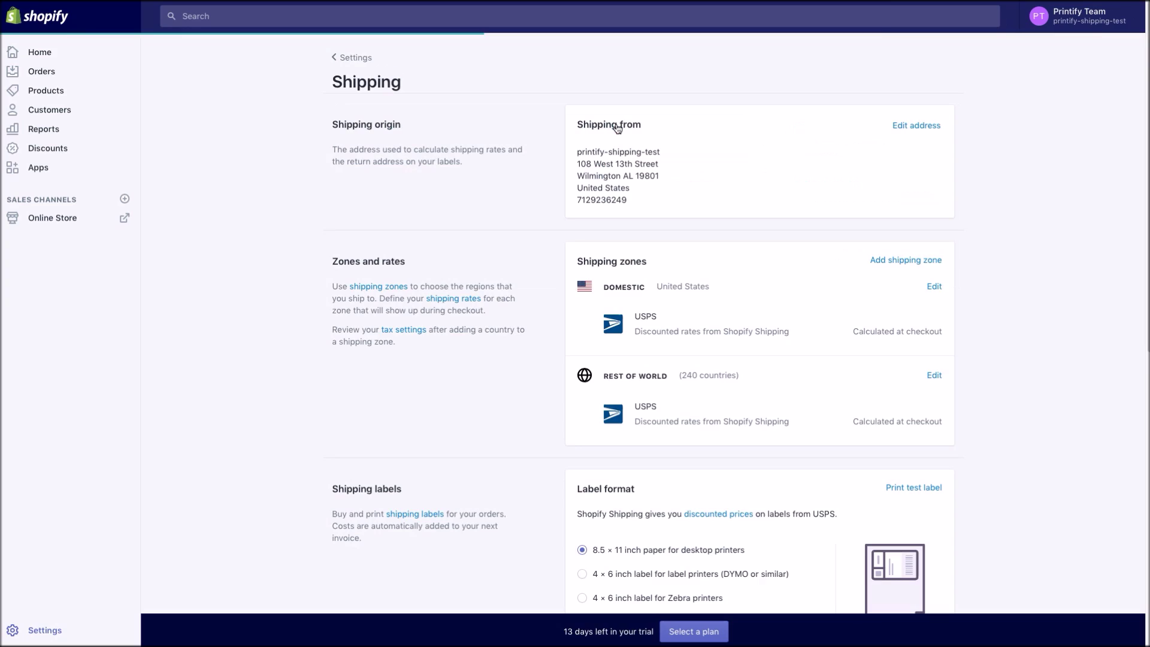
pyautogui.click(933, 288)
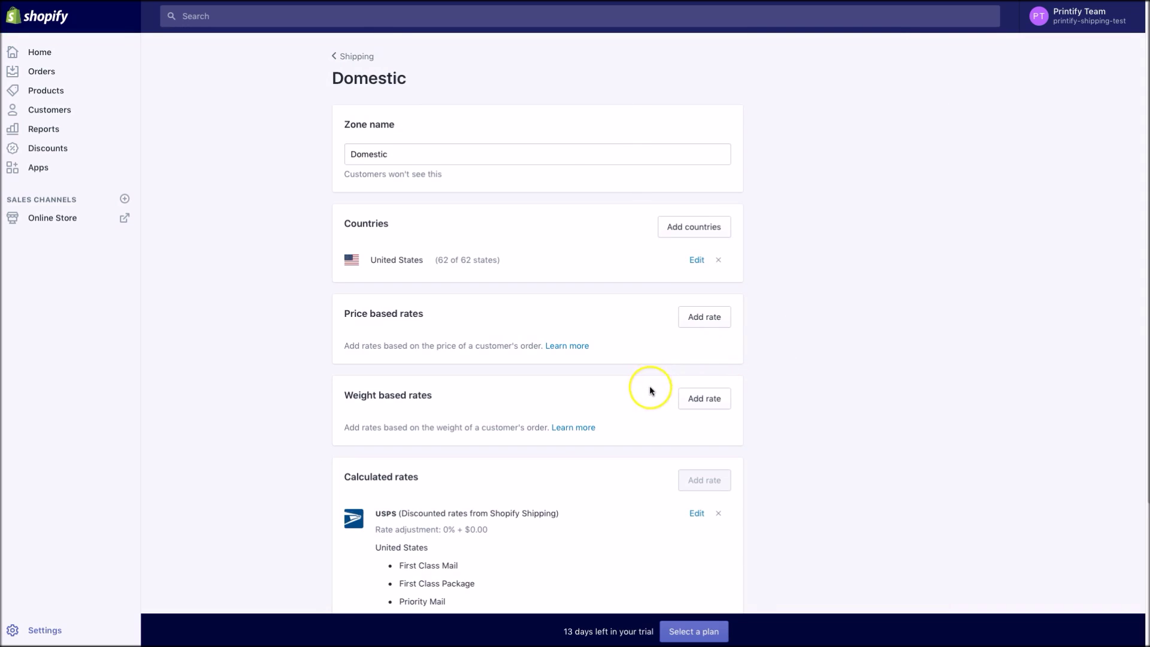
pyautogui.scroll(-2, 653, 393)
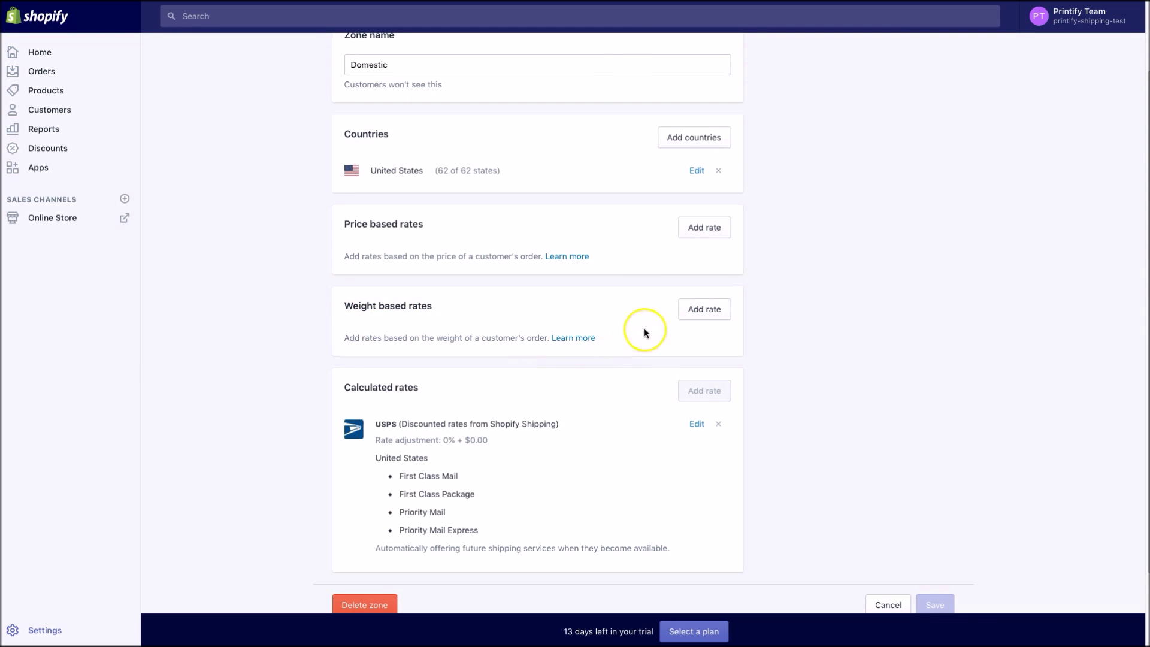
# Step: Add a Domestic weight-based rate named 'test' for 1–2 lb at $1.00
pyautogui.click(701, 311)
pyautogui.click(470, 235)
pyautogui.write('test')
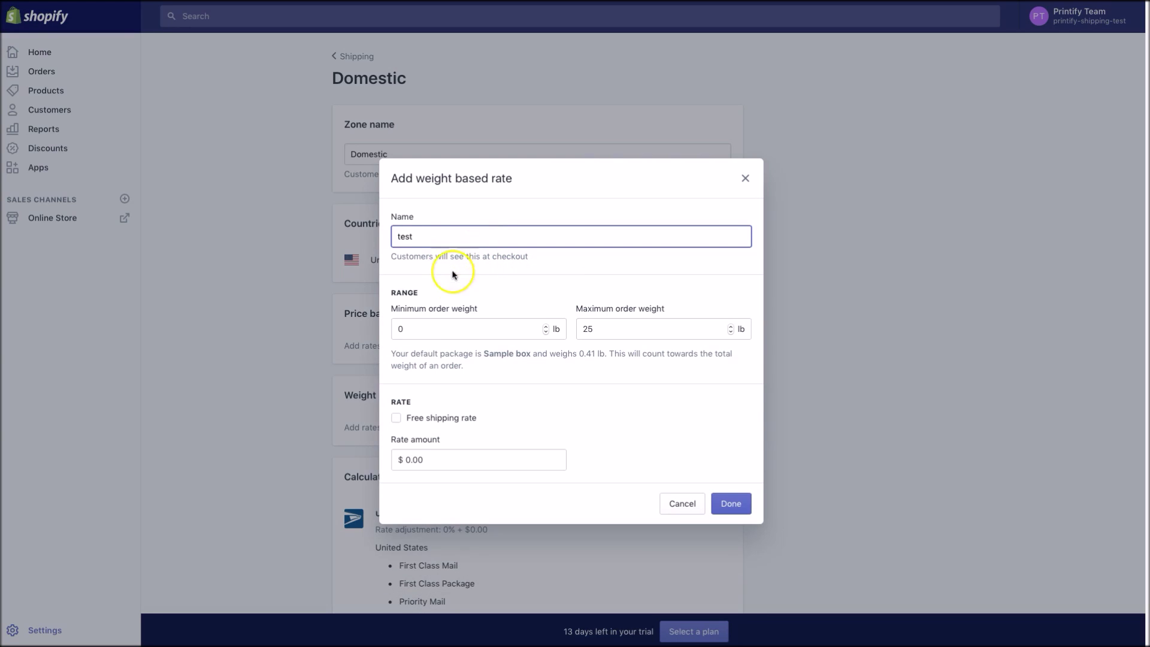
pyautogui.click(471, 331)
pyautogui.press('BackSpace')
pyautogui.write('1')
pyautogui.doubleClick(619, 323)
pyautogui.write('2')
pyautogui.click(407, 462)
pyautogui.write('1.00')
pyautogui.click(731, 503)
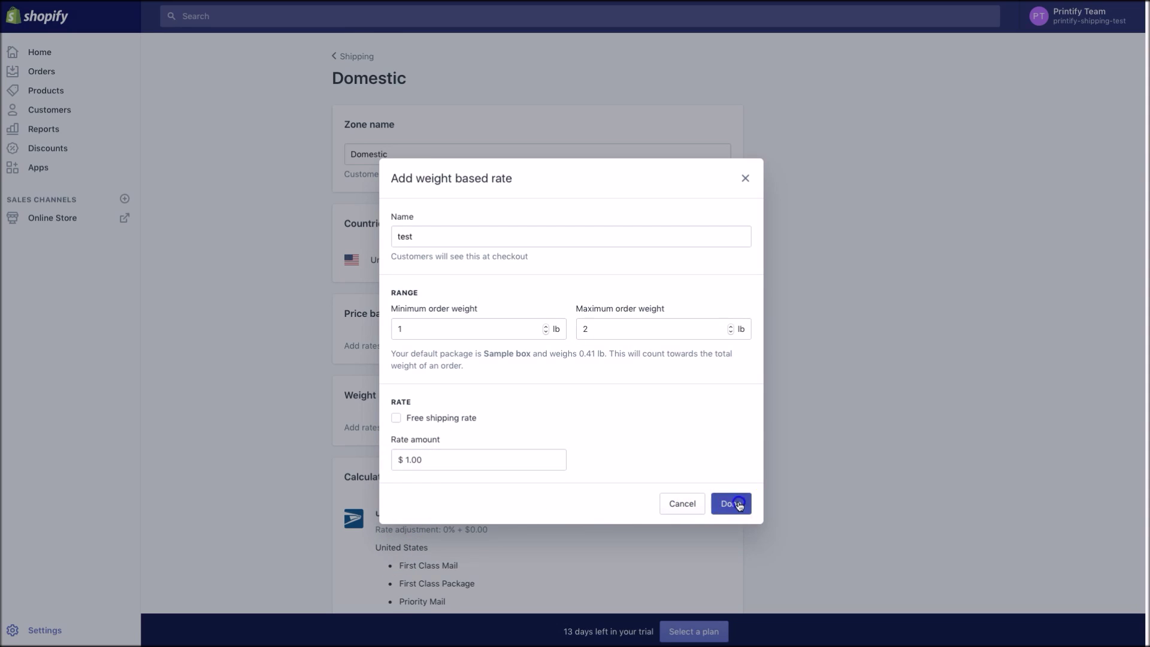
# Step: Save the Domestic zone and go back to the Shipping overview
pyautogui.scroll(-3, 779, 498)
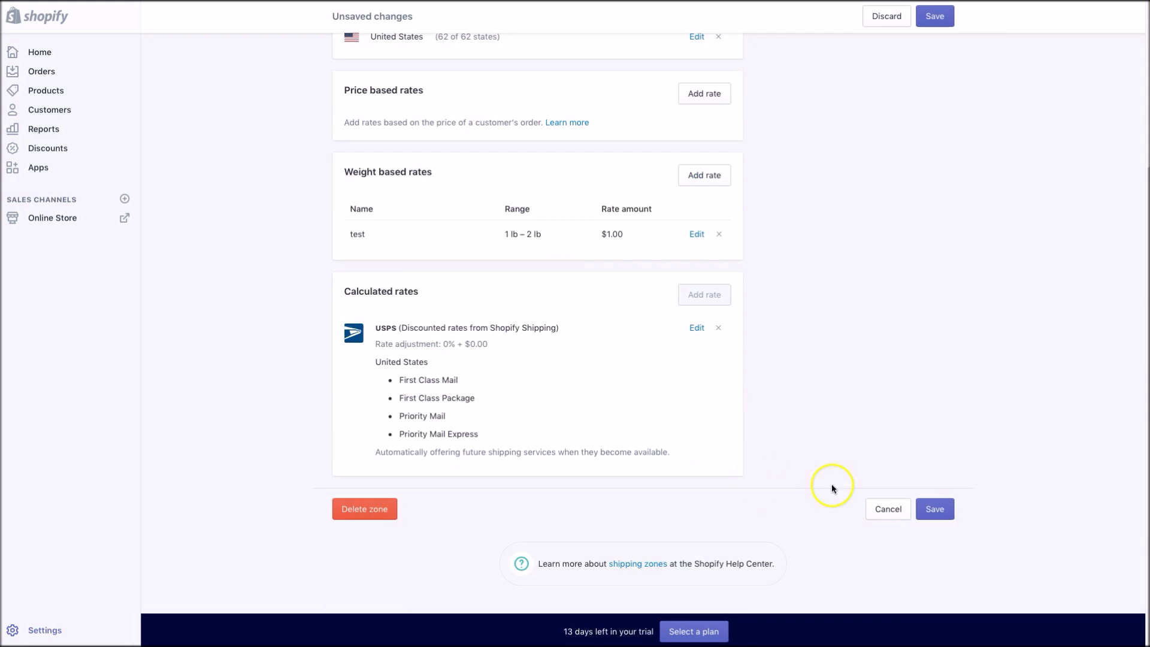
pyautogui.click(937, 509)
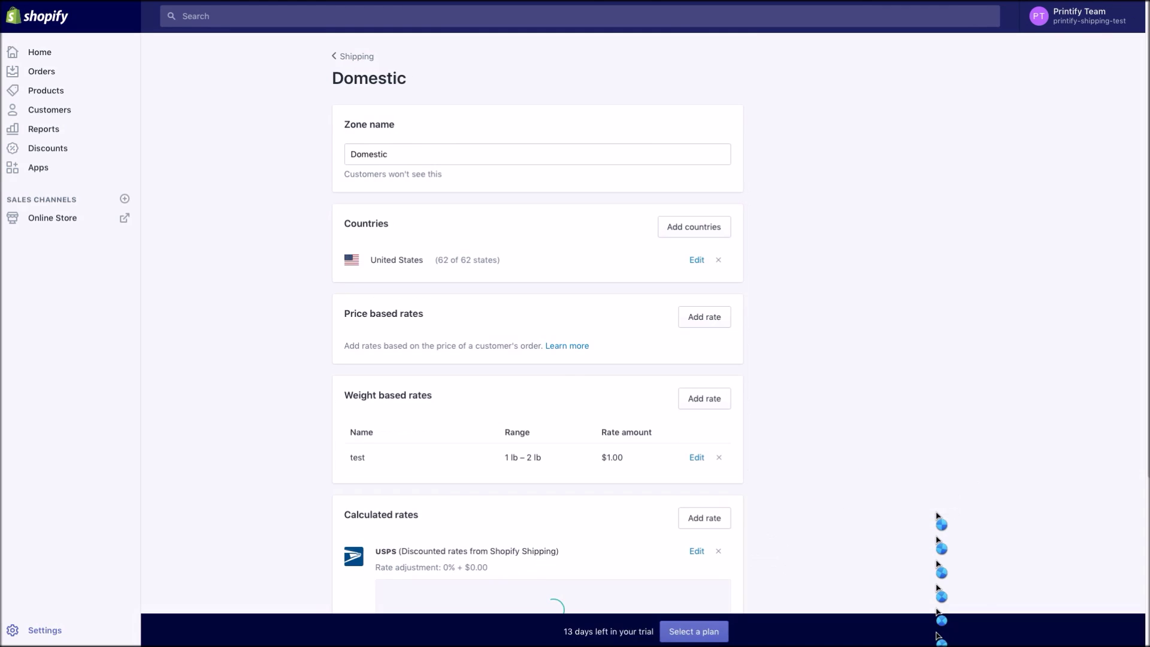
pyautogui.click(359, 57)
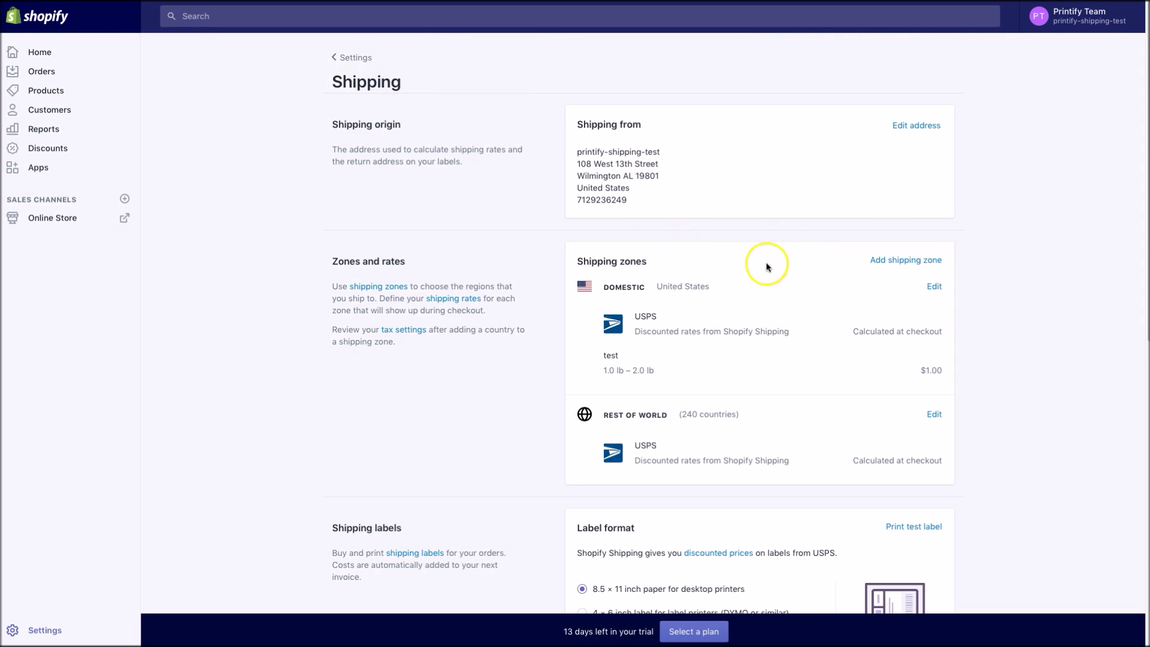
# Step: Create a new shipping zone named Europe and add all European countries to it
pyautogui.click(906, 264)
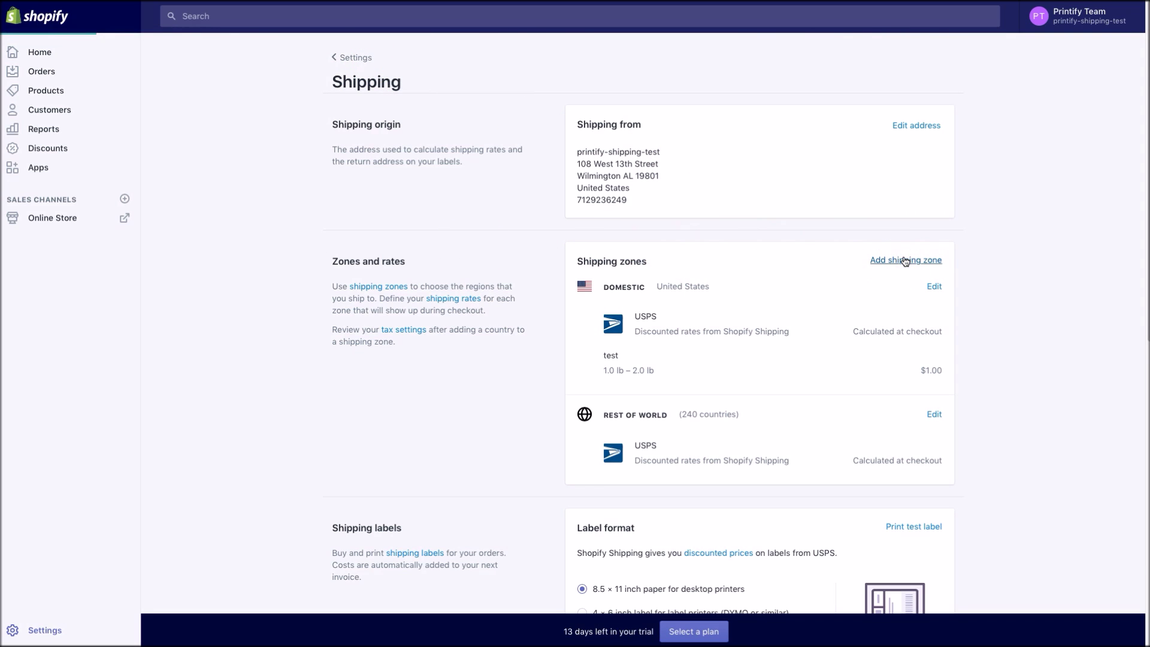
pyautogui.click(433, 155)
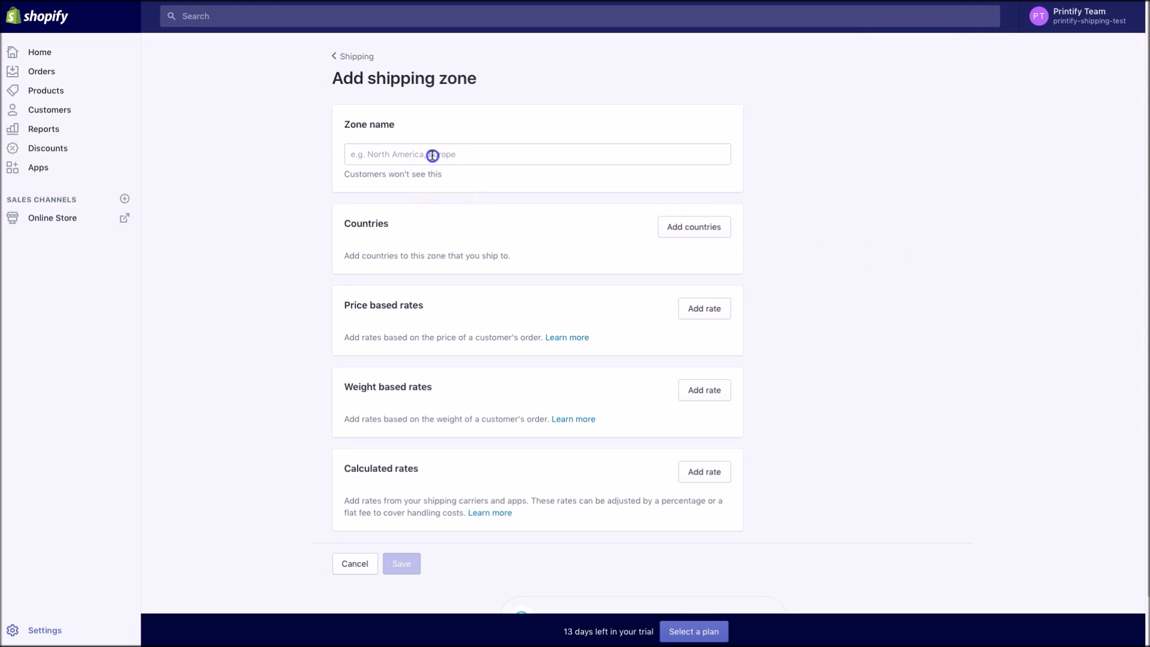
pyautogui.write('Europe')
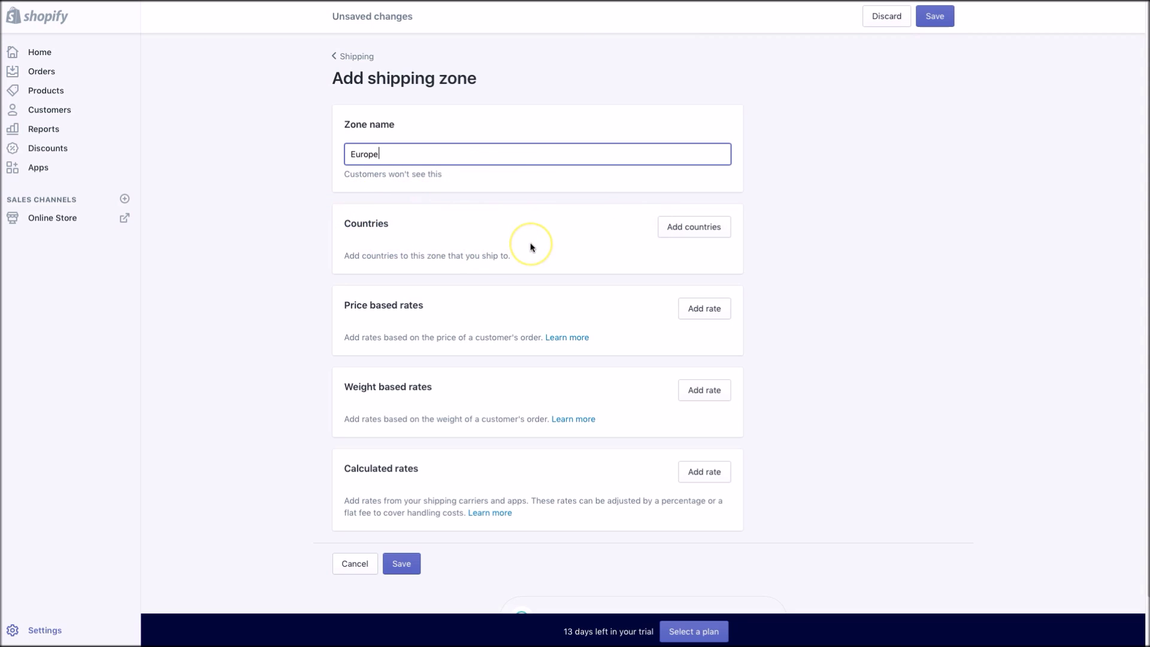
pyautogui.click(677, 226)
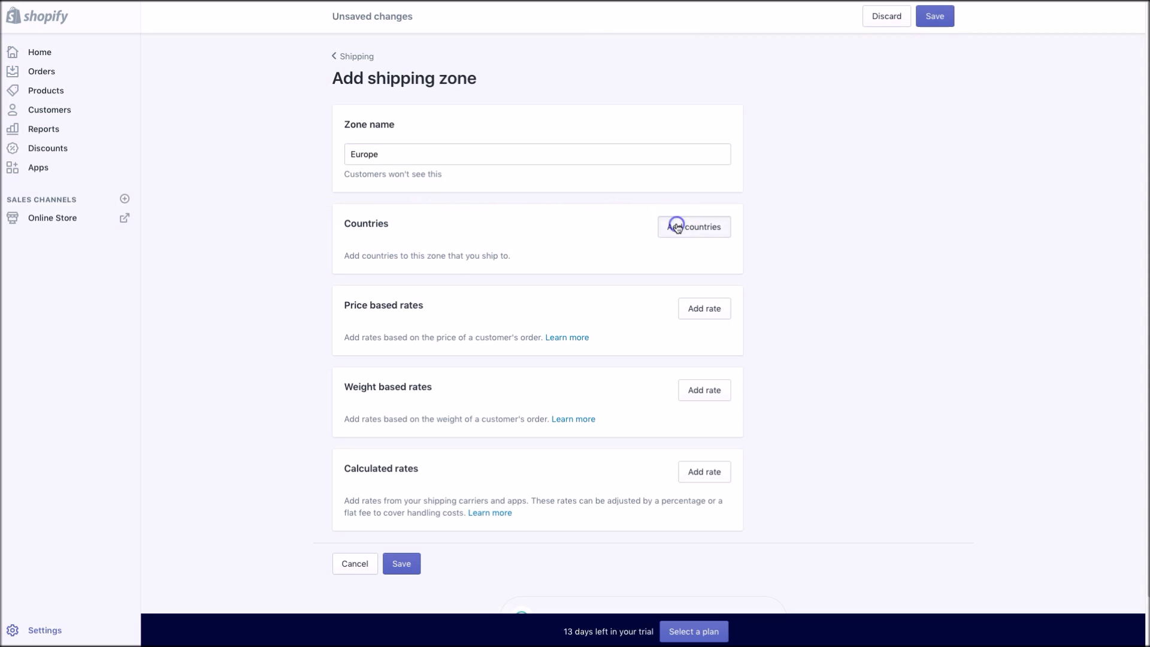
pyautogui.click(413, 364)
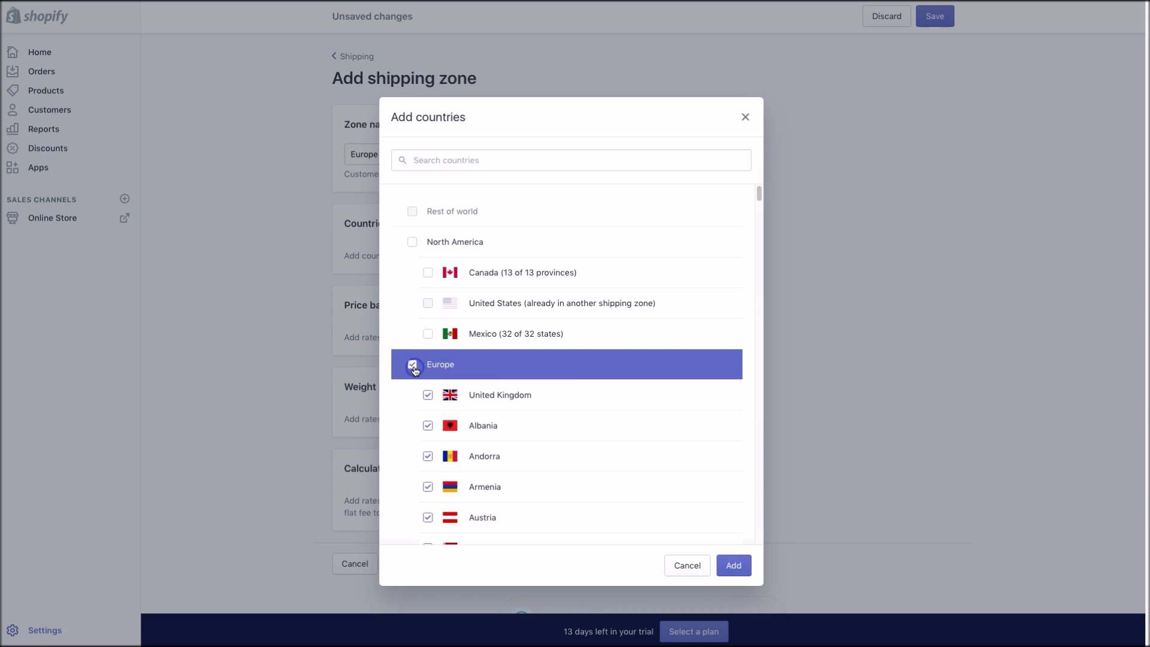
pyautogui.click(734, 565)
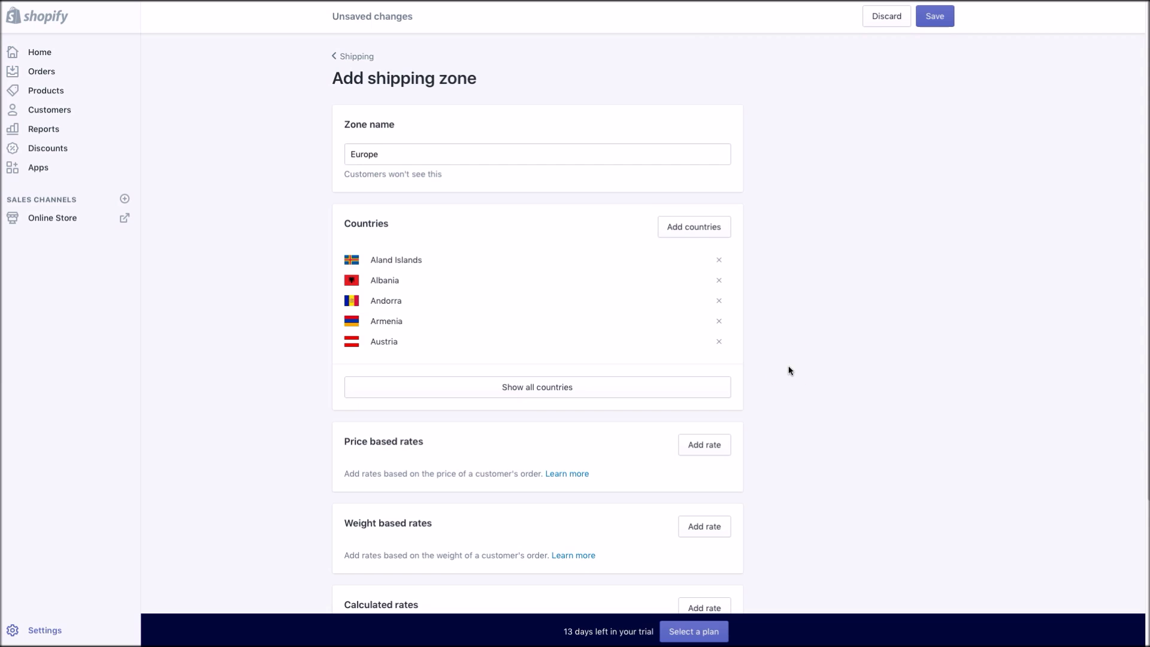
pyautogui.scroll(-1, 791, 364)
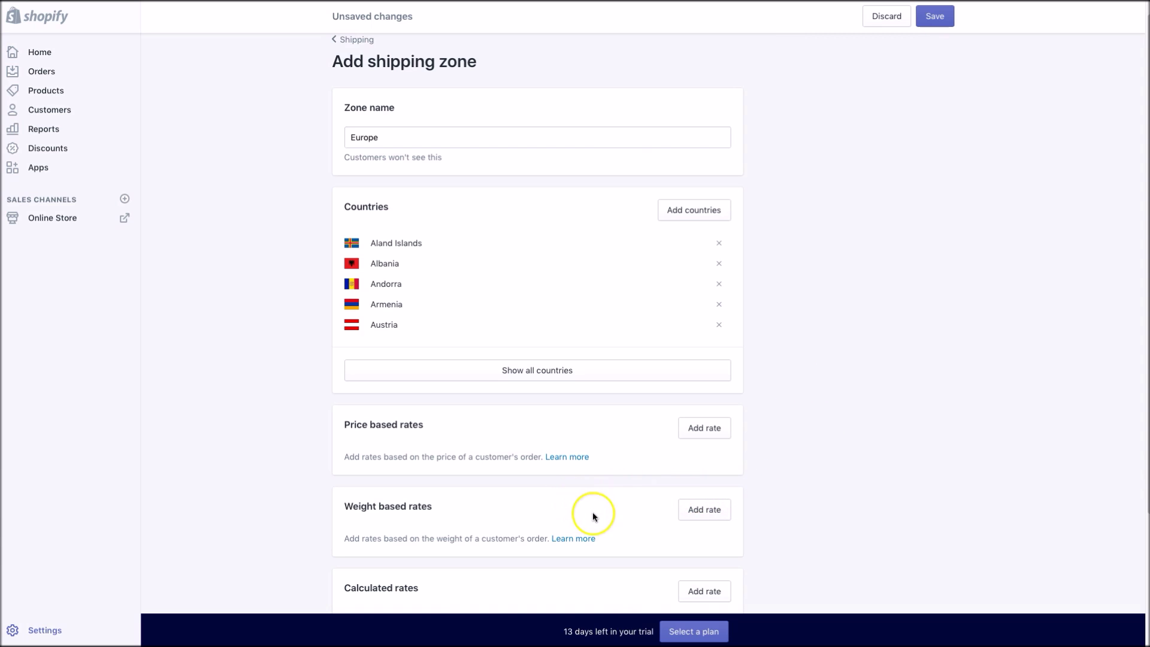
# Step: Add a Europe price-based rate 'Free shipping', free for orders of $100.00 and up
pyautogui.click(692, 509)
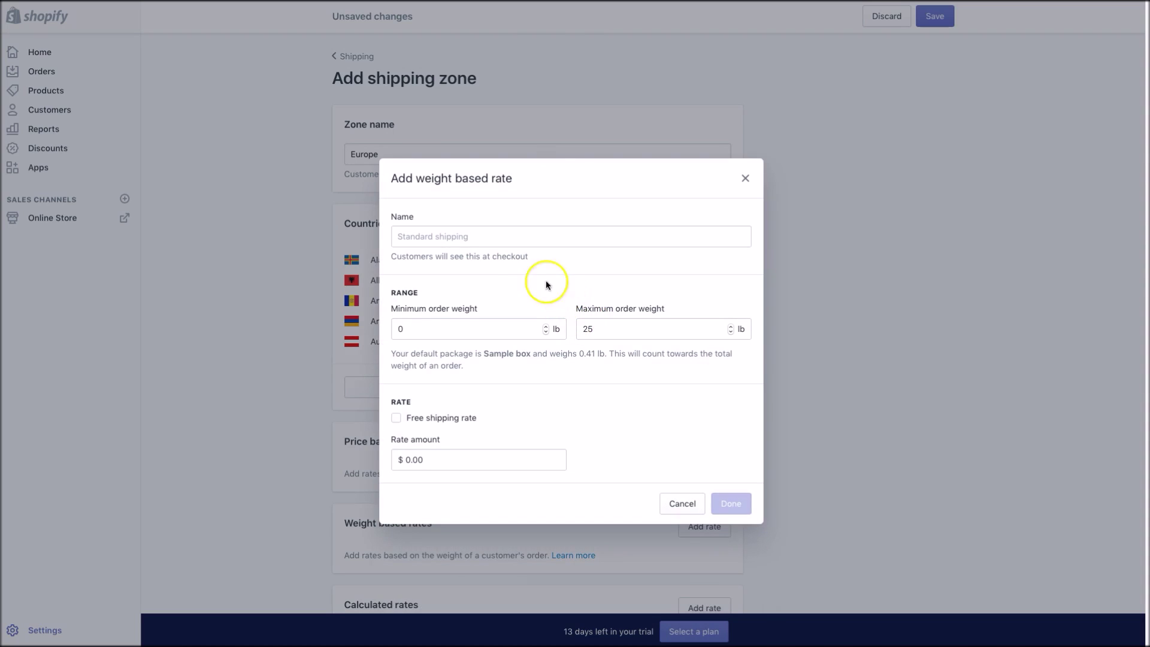
pyautogui.click(743, 178)
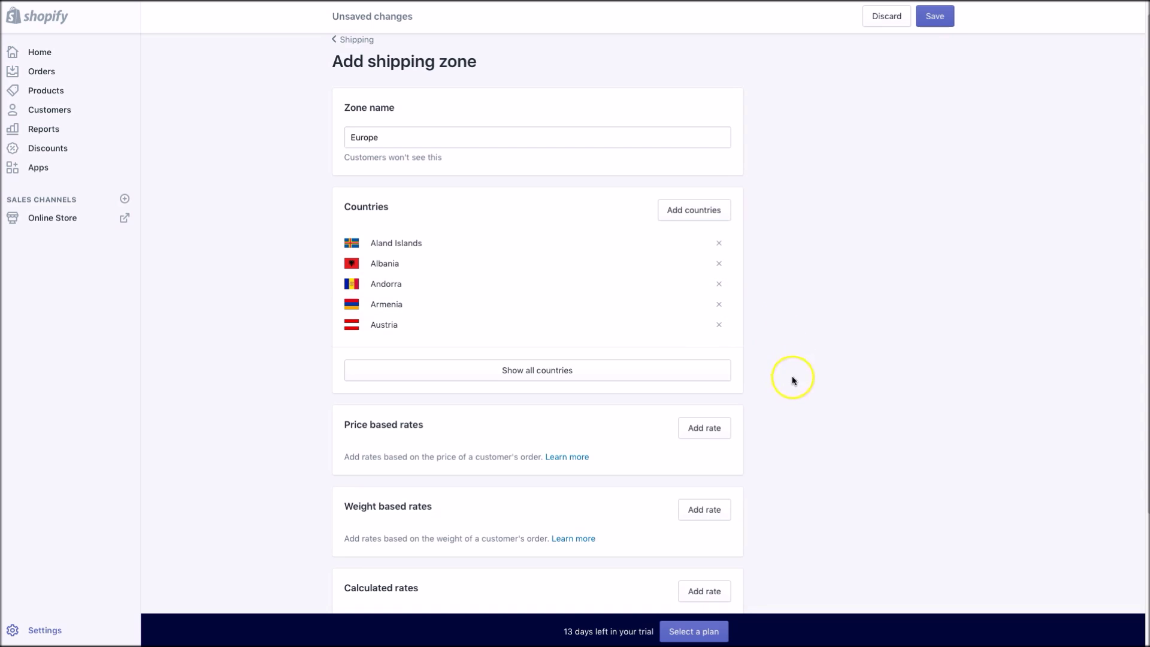
pyautogui.click(693, 431)
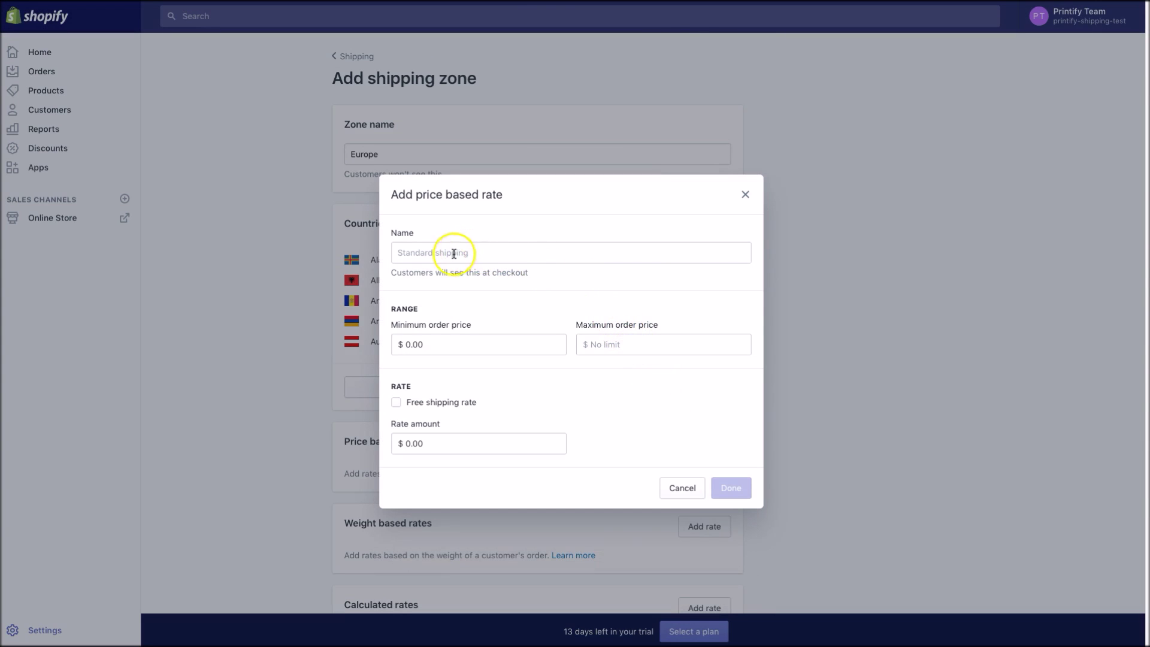
pyautogui.click(460, 251)
pyautogui.write('Free')
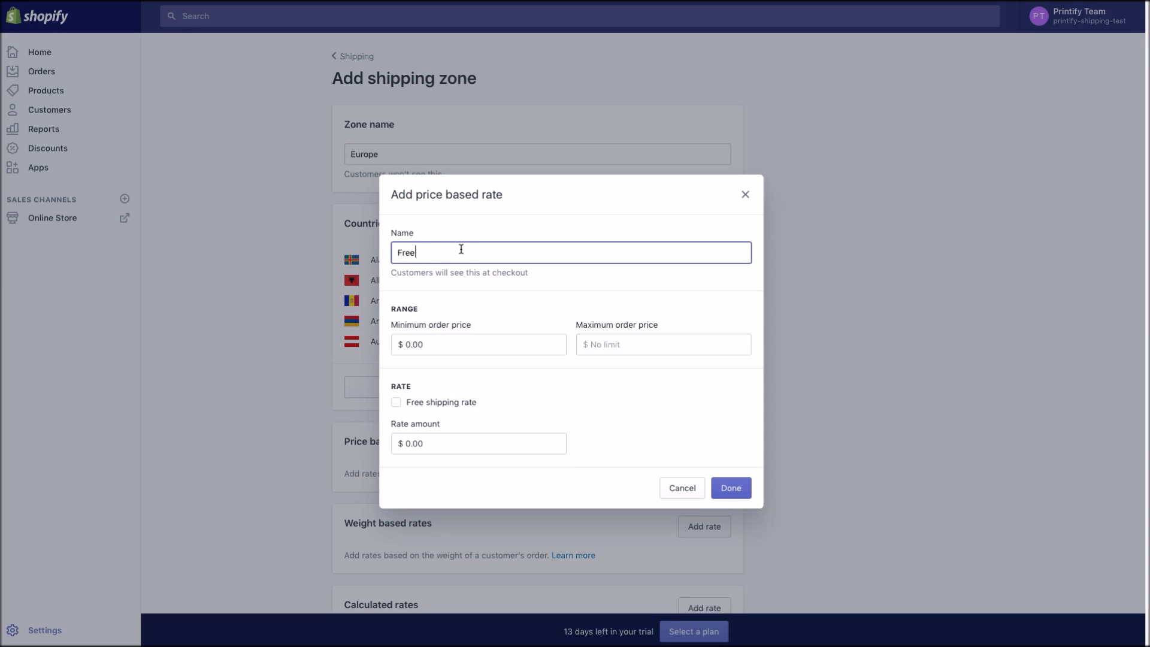
pyautogui.write(' shipping')
pyautogui.click(410, 343)
pyautogui.moveTo(410, 342); pyautogui.dragTo(443, 342)
pyautogui.write('100.00')
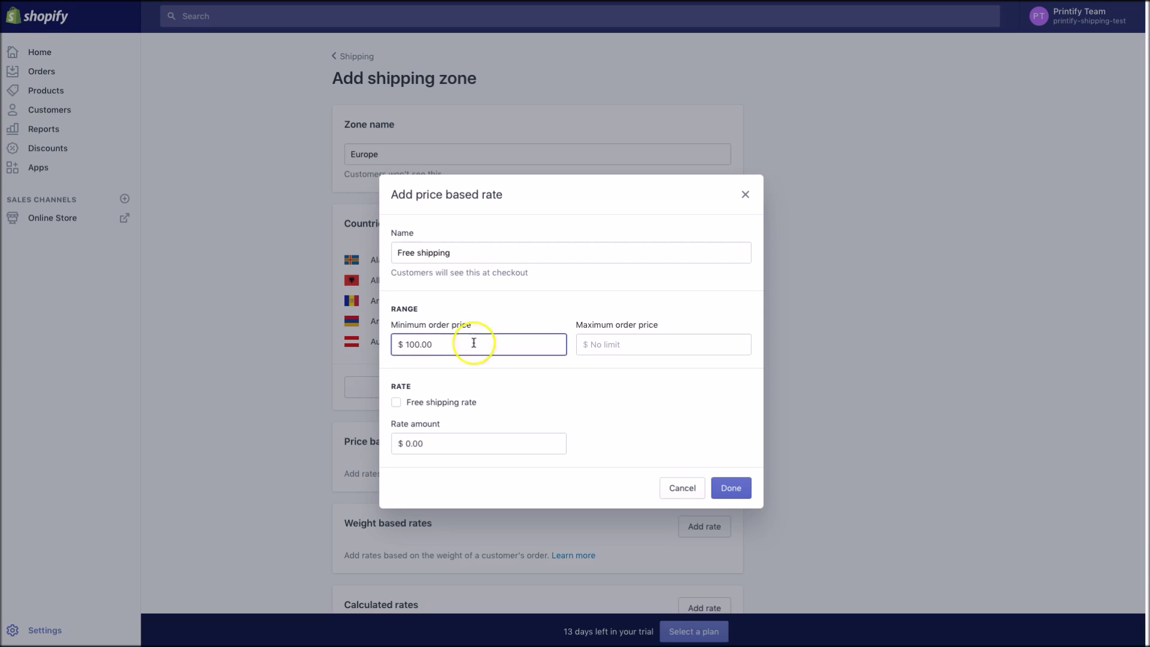
pyautogui.click(396, 402)
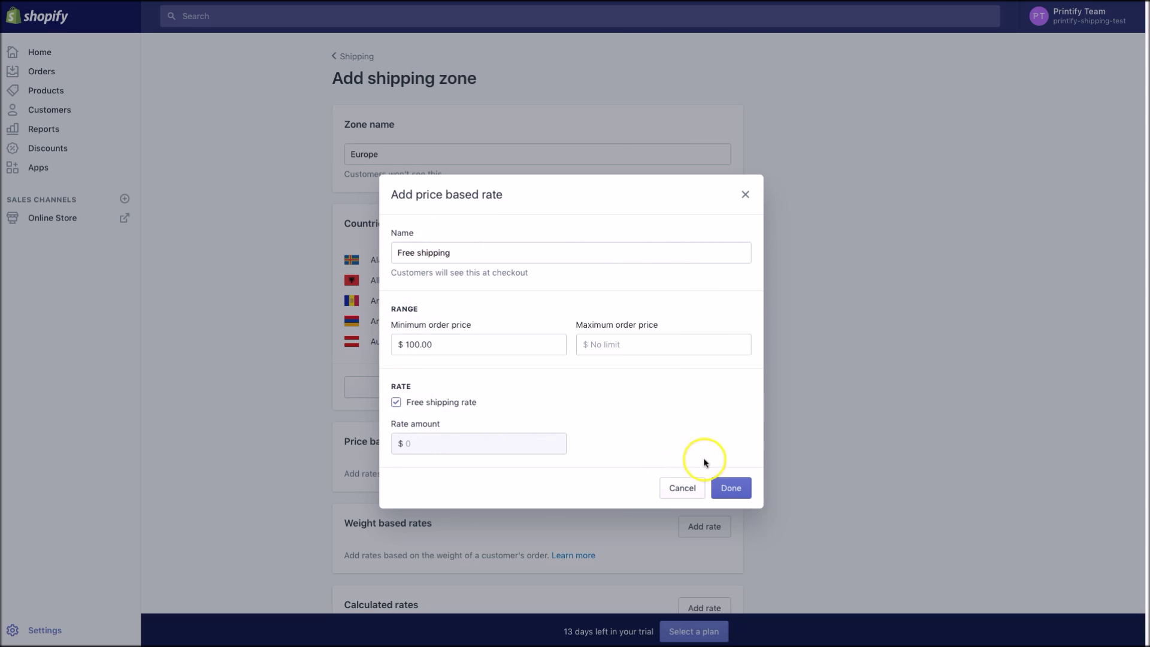
pyautogui.click(737, 486)
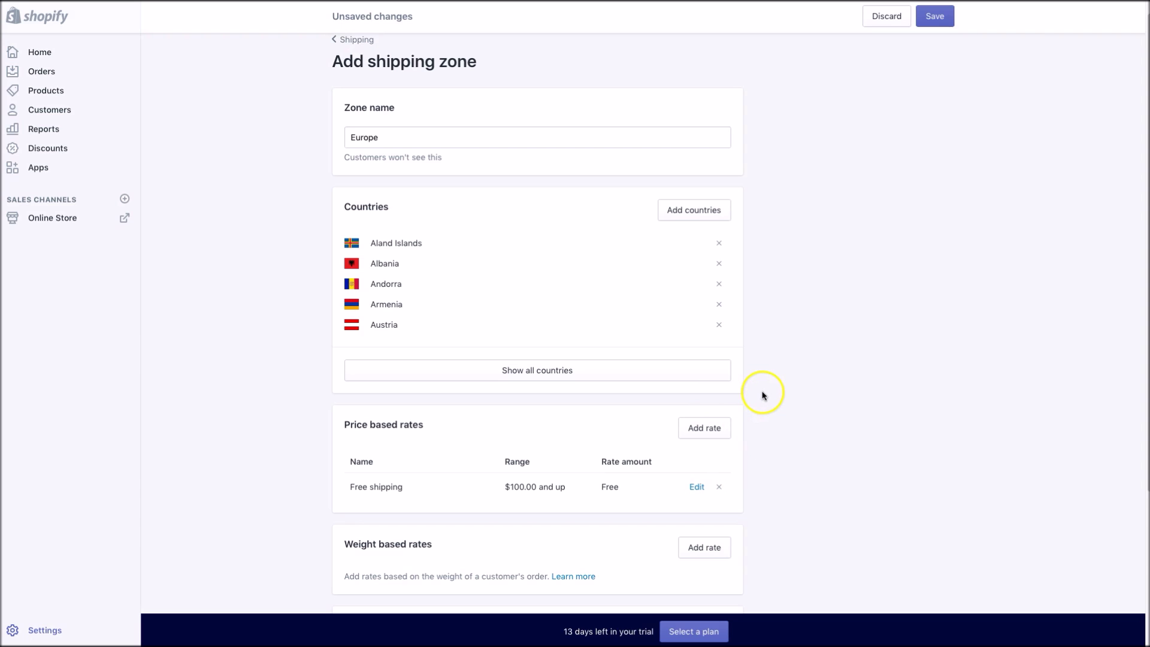
# Step: Save the new Europe zone and go back to the shipping settings
pyautogui.scroll(-3, 763, 395)
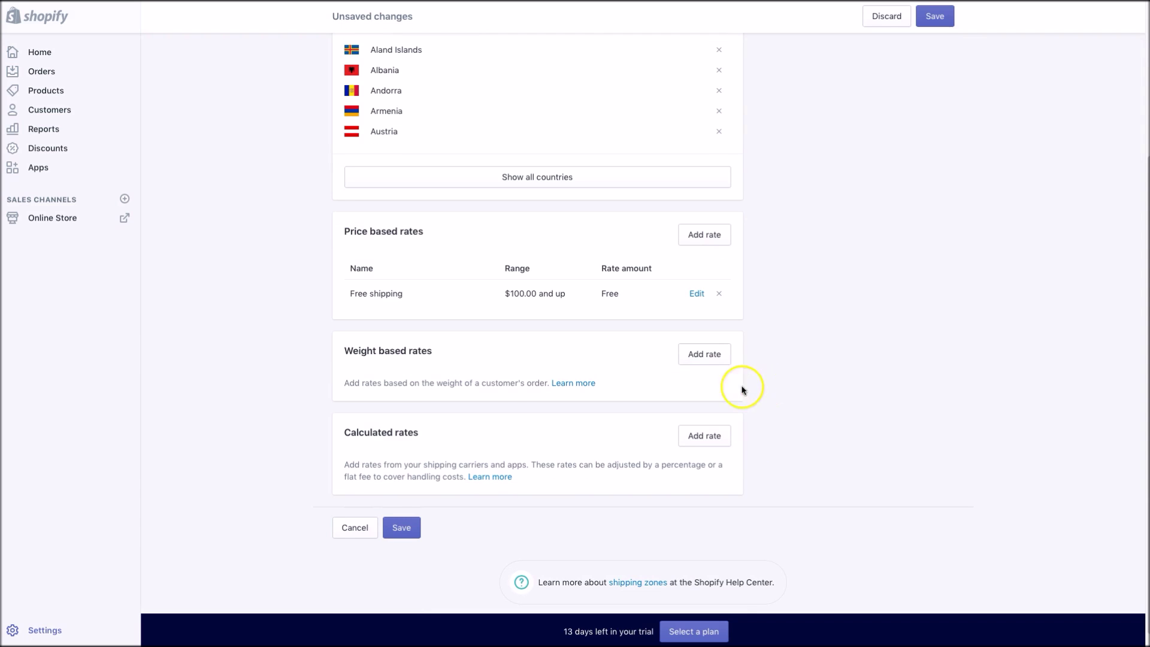
pyautogui.click(415, 527)
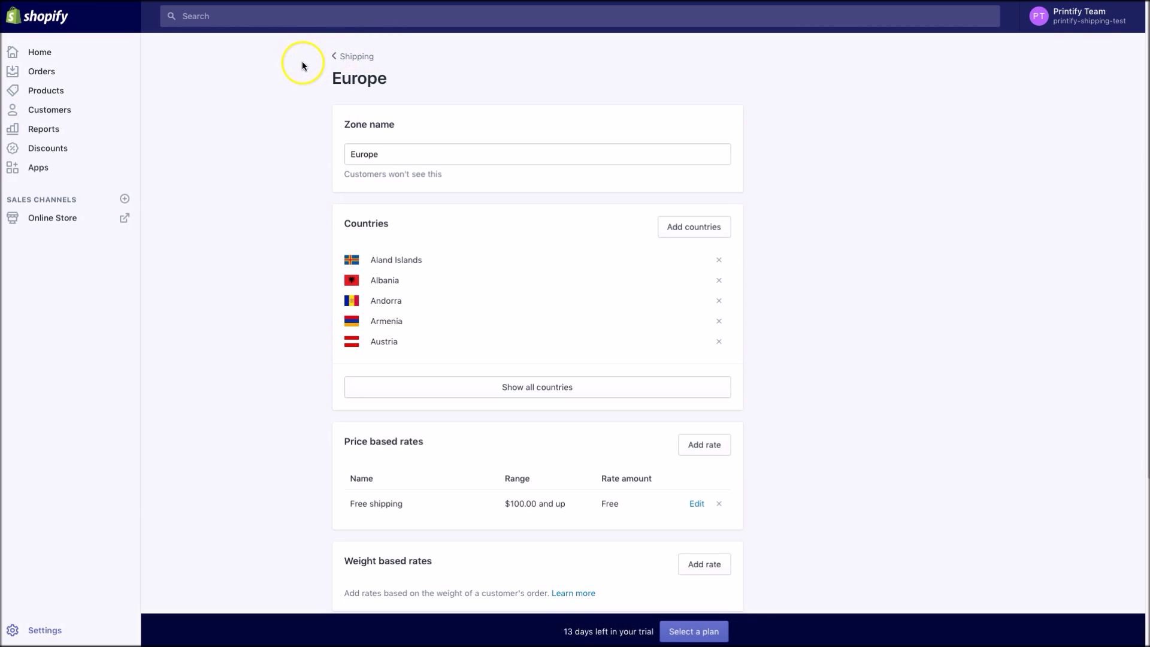
pyautogui.click(339, 56)
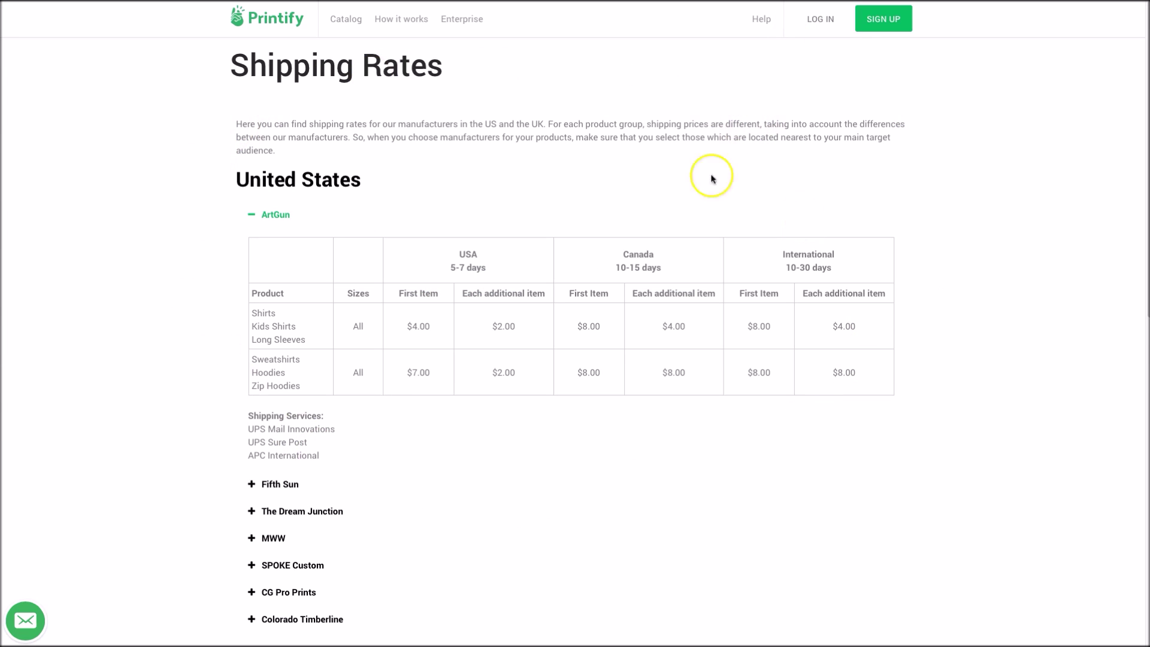
# Step: Expand the SPOKE Custom rate details on Printify's Shipping Rates page
pyautogui.click(290, 565)
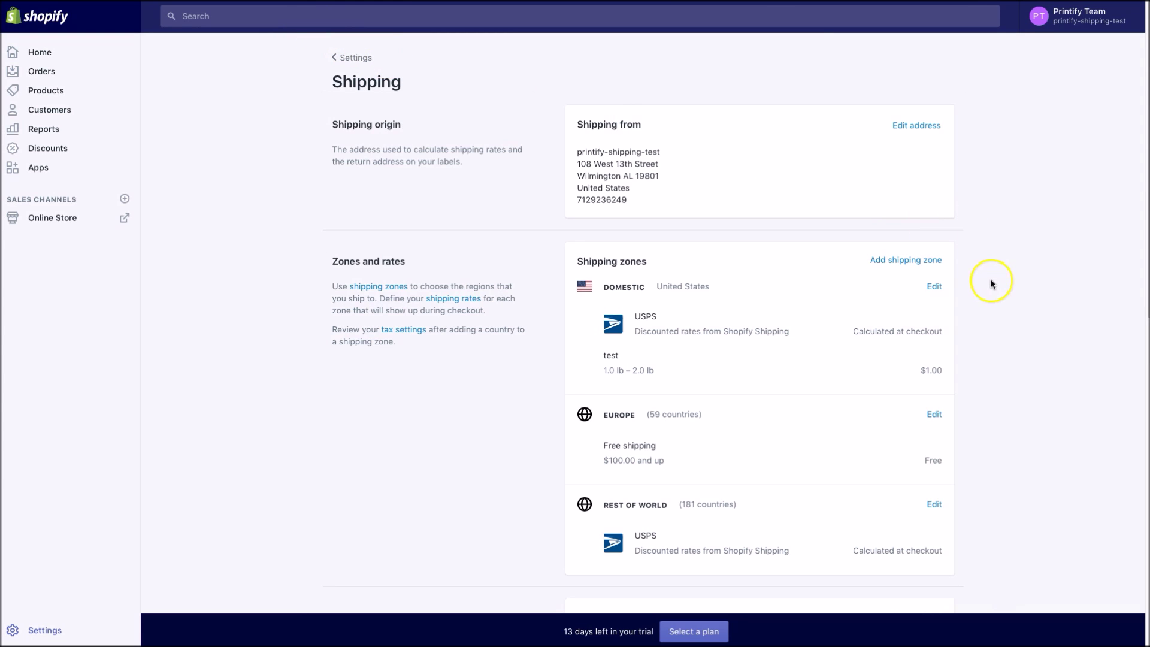
# Step: Edit the Domestic zone and add weight rate f1 covering 1–3 lb at $3.00
pyautogui.click(935, 288)
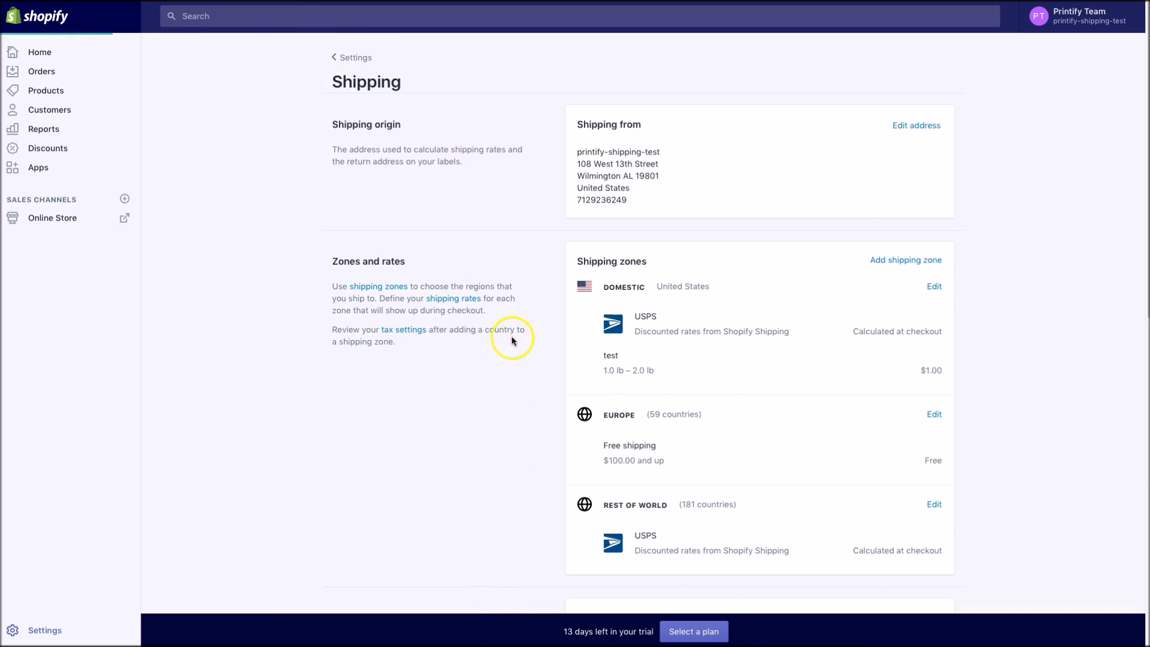
pyautogui.click(705, 398)
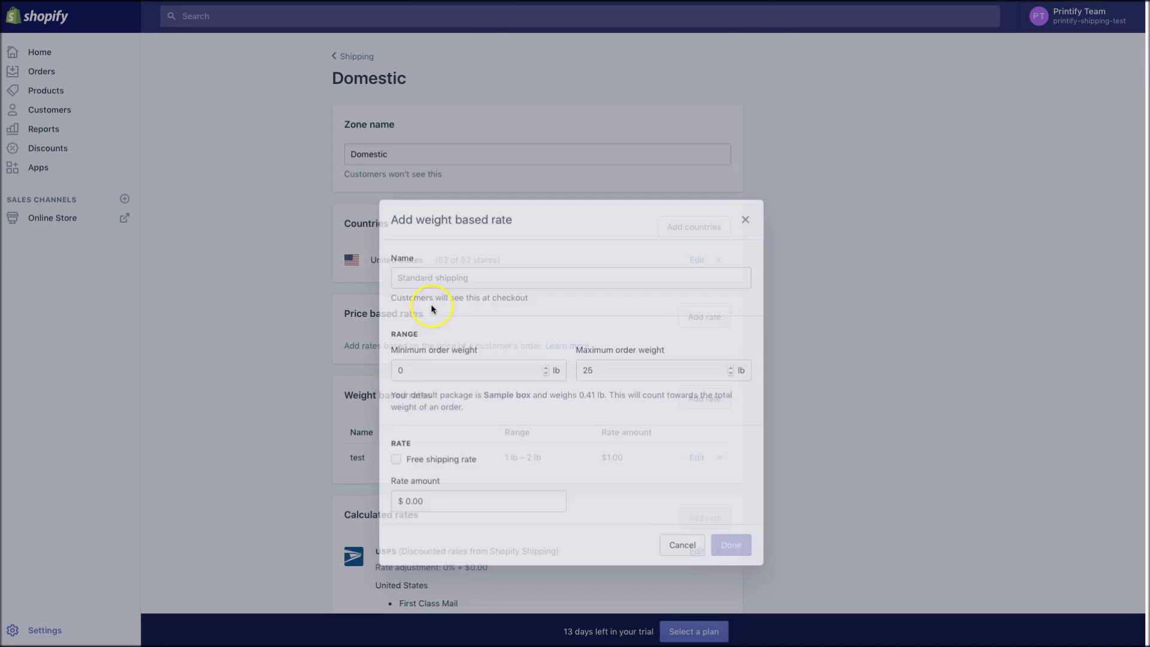
pyautogui.click(438, 240)
pyautogui.write('f1')
pyautogui.doubleClick(444, 329)
pyautogui.write('1')
pyautogui.press('Tab')
pyautogui.write('3')
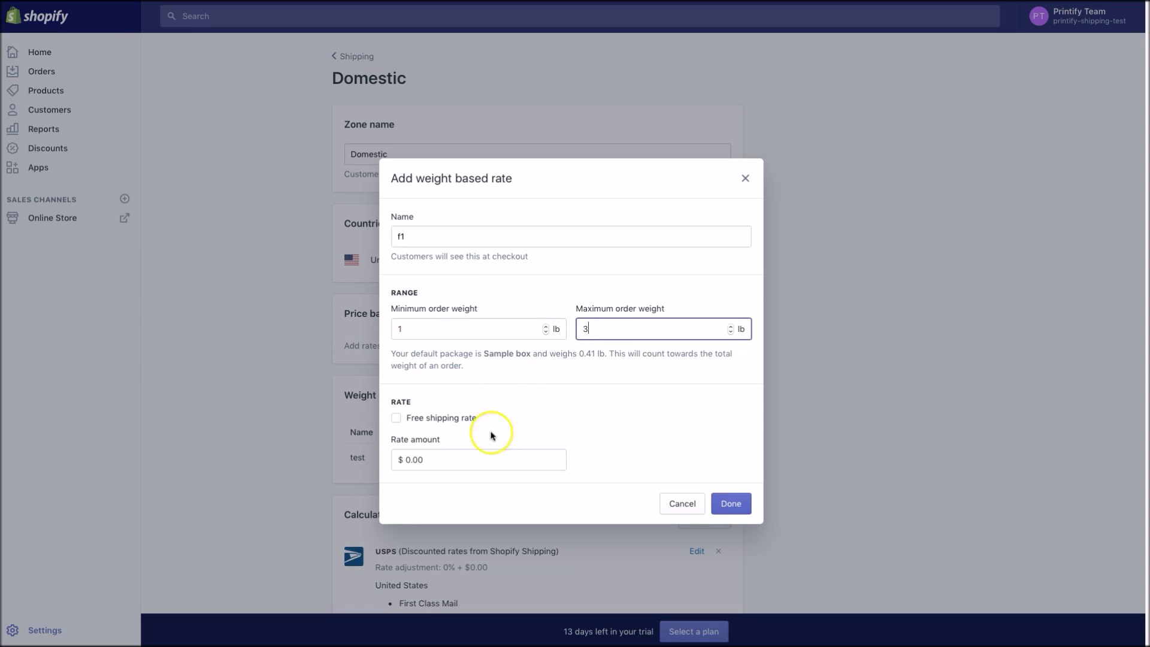
pyautogui.doubleClick(419, 460)
pyautogui.write('3.00')
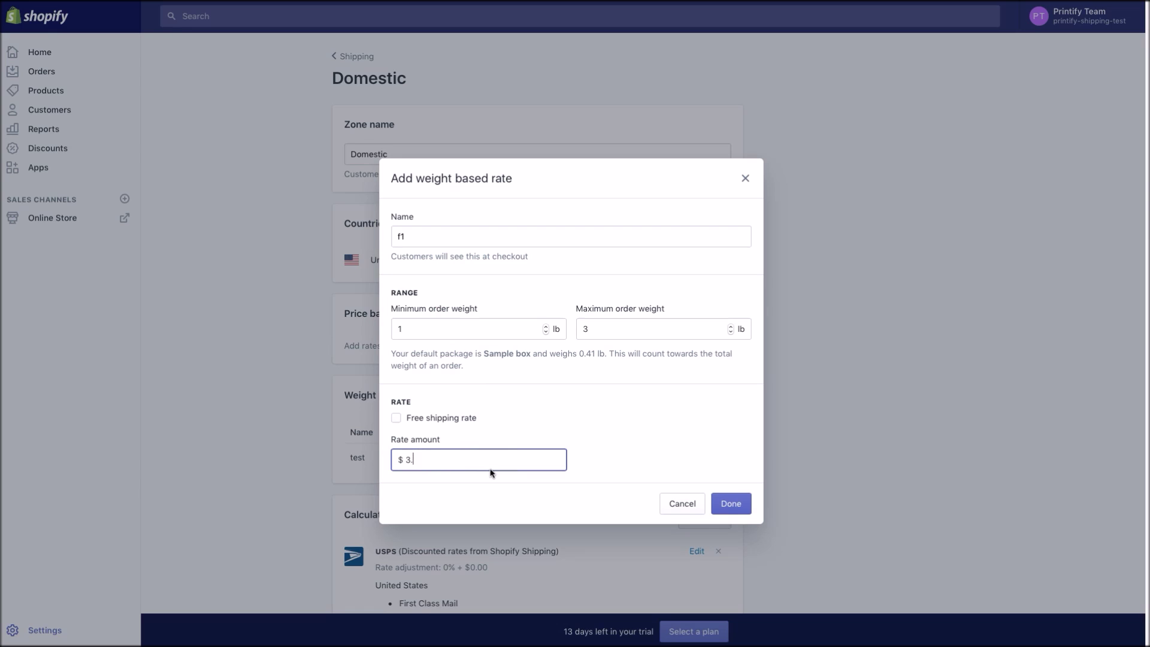
pyautogui.click(742, 507)
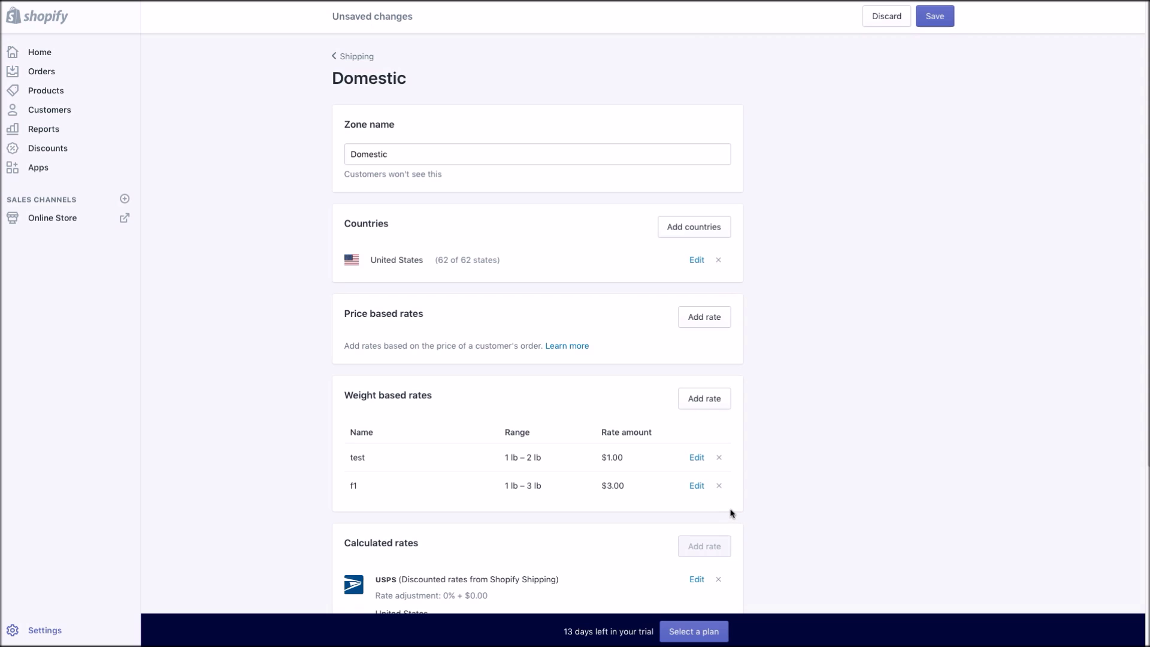
# Step: Add Domestic weight rate f2 for 3.1–6 lb at $3.50
pyautogui.click(698, 400)
pyautogui.click(410, 237)
pyautogui.write('f')
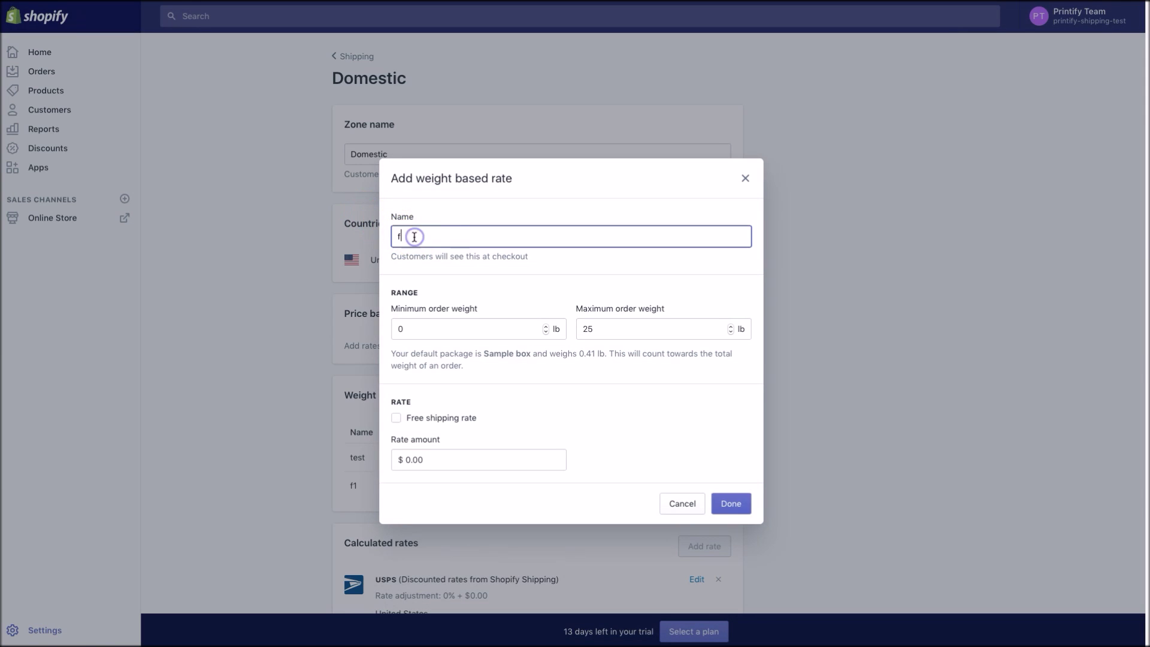
pyautogui.write('2')
pyautogui.doubleClick(432, 328)
pyautogui.write('3.1')
pyautogui.doubleClick(629, 329)
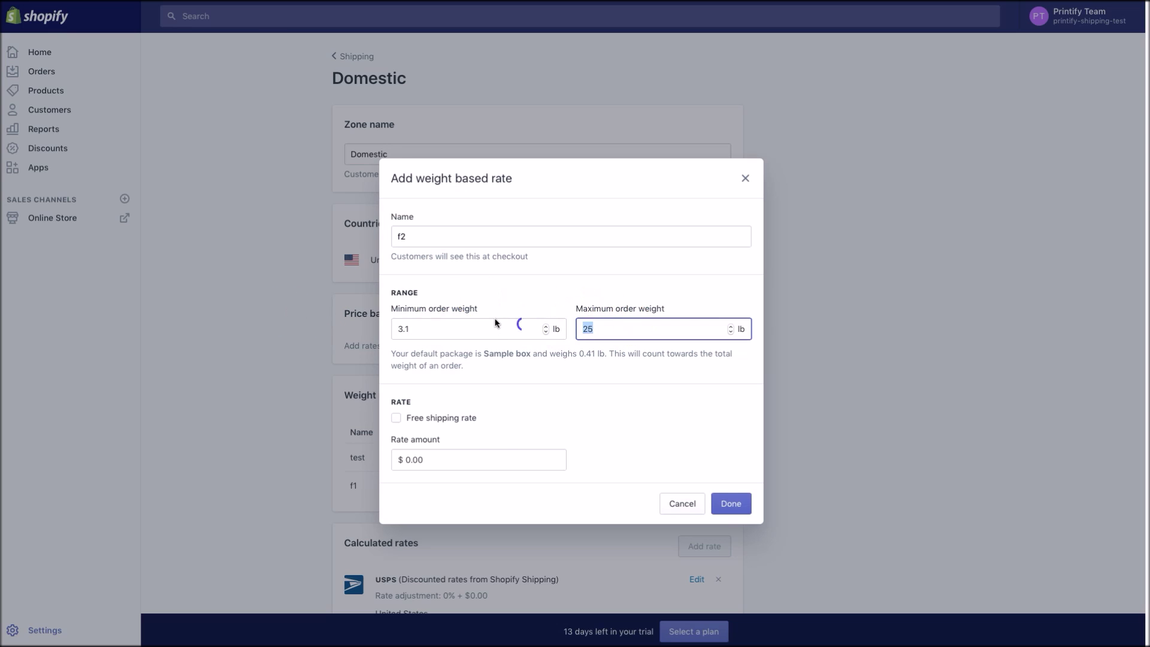
pyautogui.write('6')
pyautogui.click(438, 461)
pyautogui.doubleClick(411, 460)
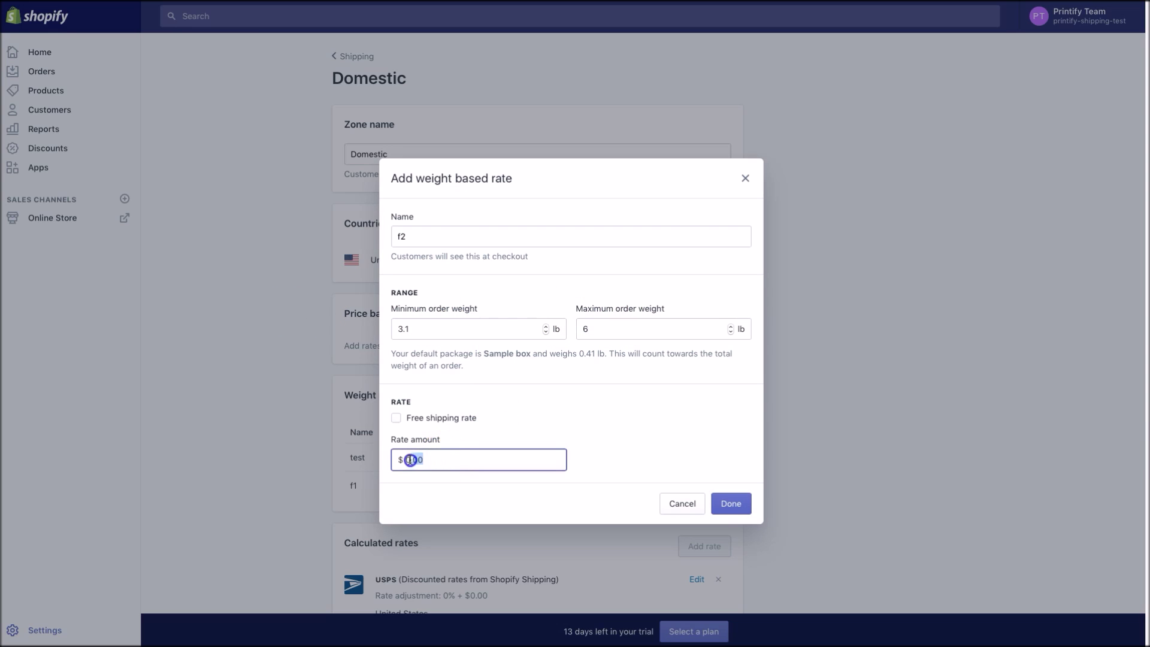
pyautogui.write('3.50')
pyautogui.click(737, 503)
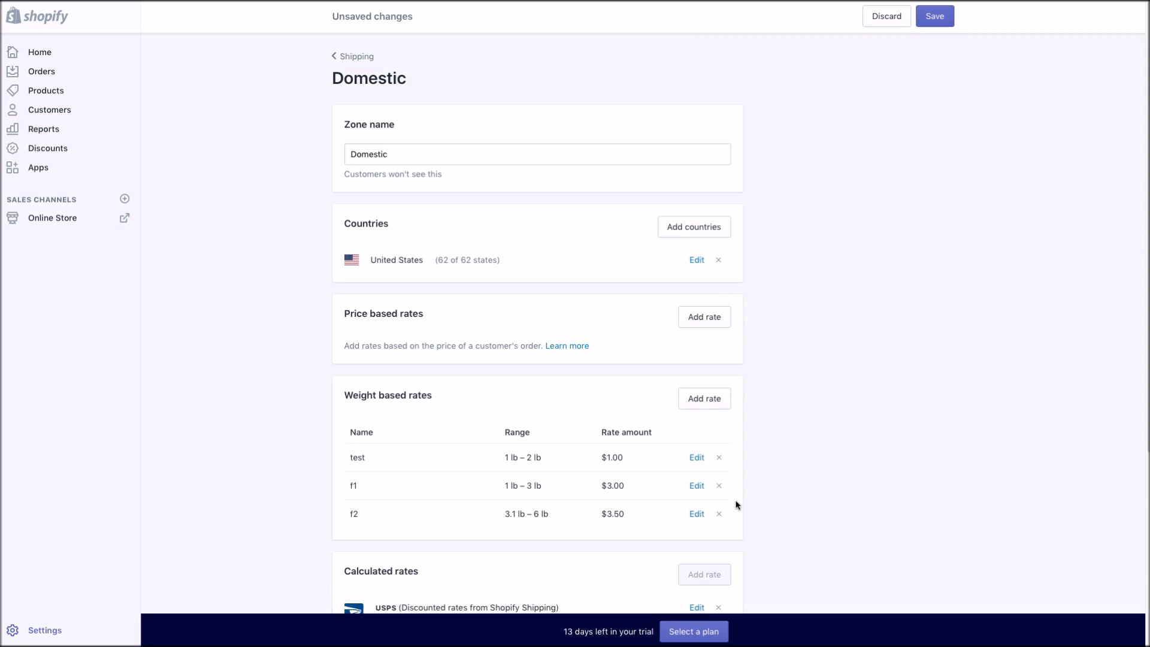
# Step: Add Domestic weight rate f3 for 6.1–9 lb at $4.00
pyautogui.click(704, 400)
pyautogui.click(430, 237)
pyautogui.write('f3')
pyautogui.doubleClick(440, 329)
pyautogui.write('6.1')
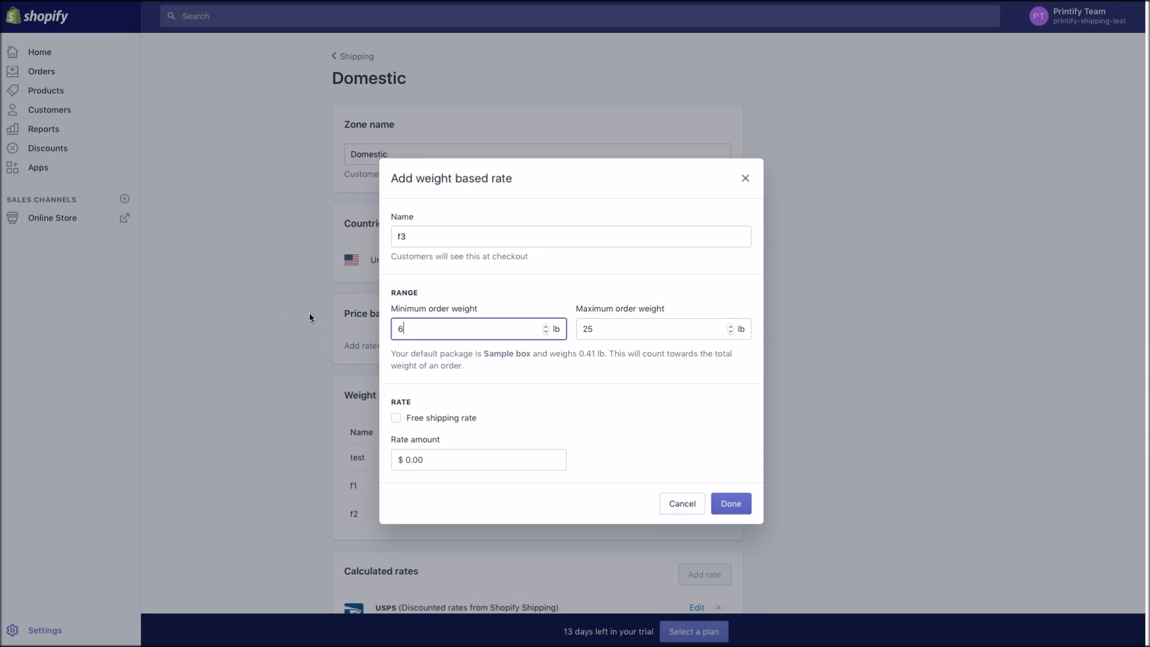
pyautogui.doubleClick(604, 329)
pyautogui.write('9')
pyautogui.doubleClick(437, 458)
pyautogui.write('4.00')
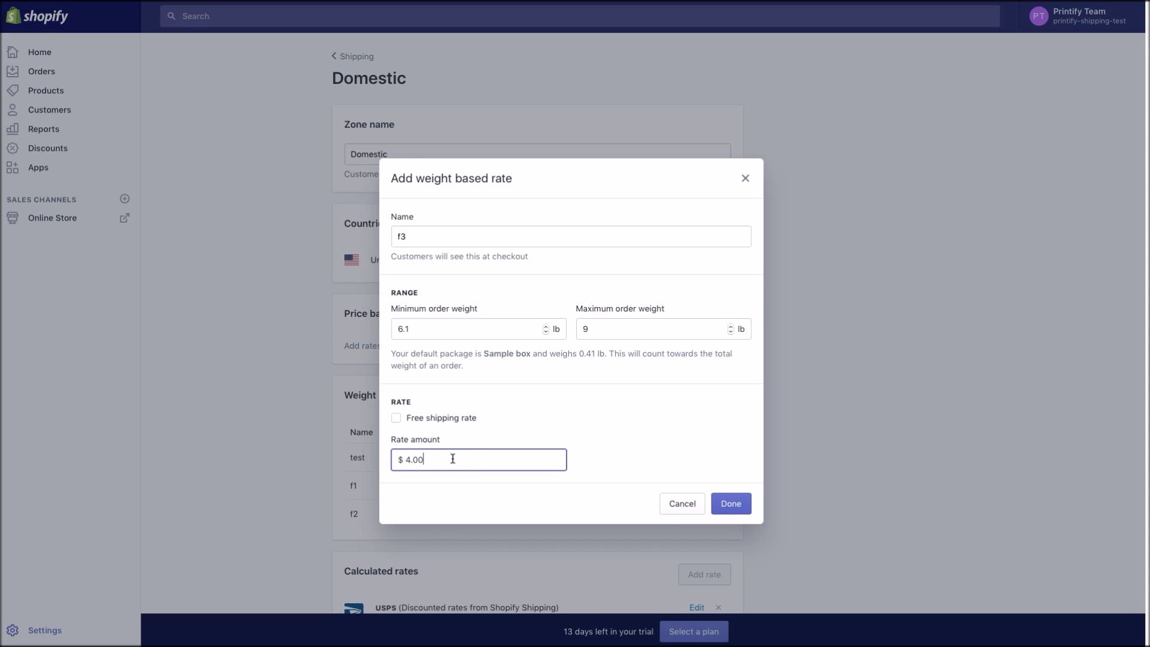
pyautogui.click(740, 502)
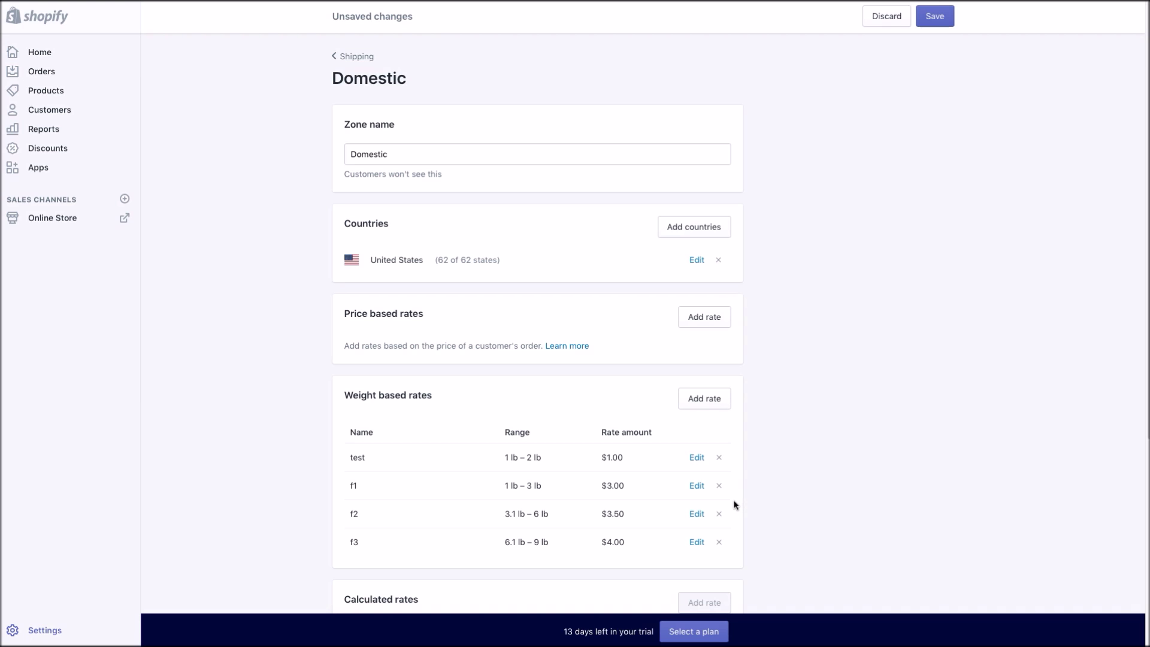
pyautogui.click(755, 495)
# Step: Open the AOP Tote Bag's 18x18 variant and confirm its 0.3 kg shipping weight
pyautogui.click(52, 92)
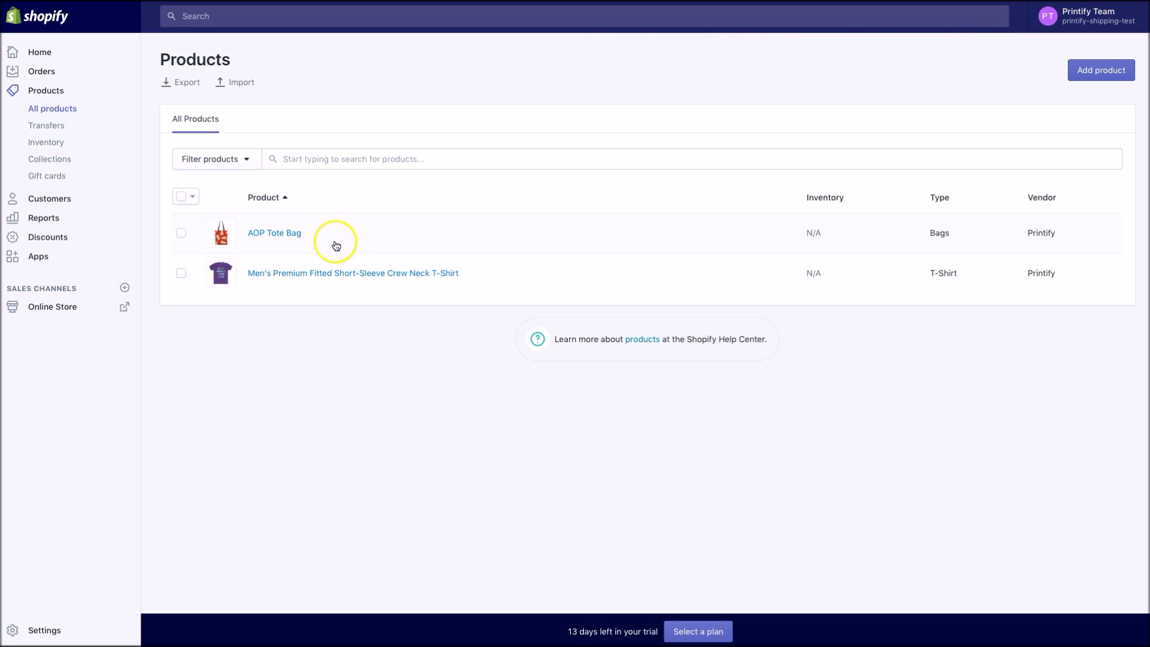
pyautogui.click(257, 234)
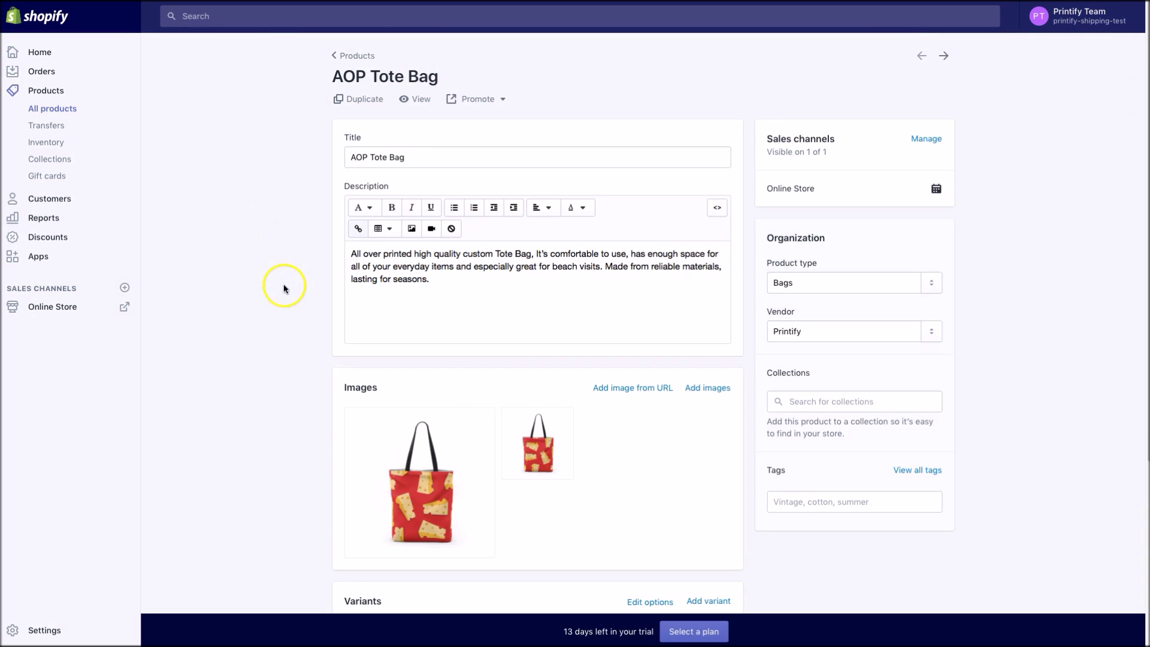
pyautogui.scroll(-4, 284, 288)
pyautogui.click(695, 424)
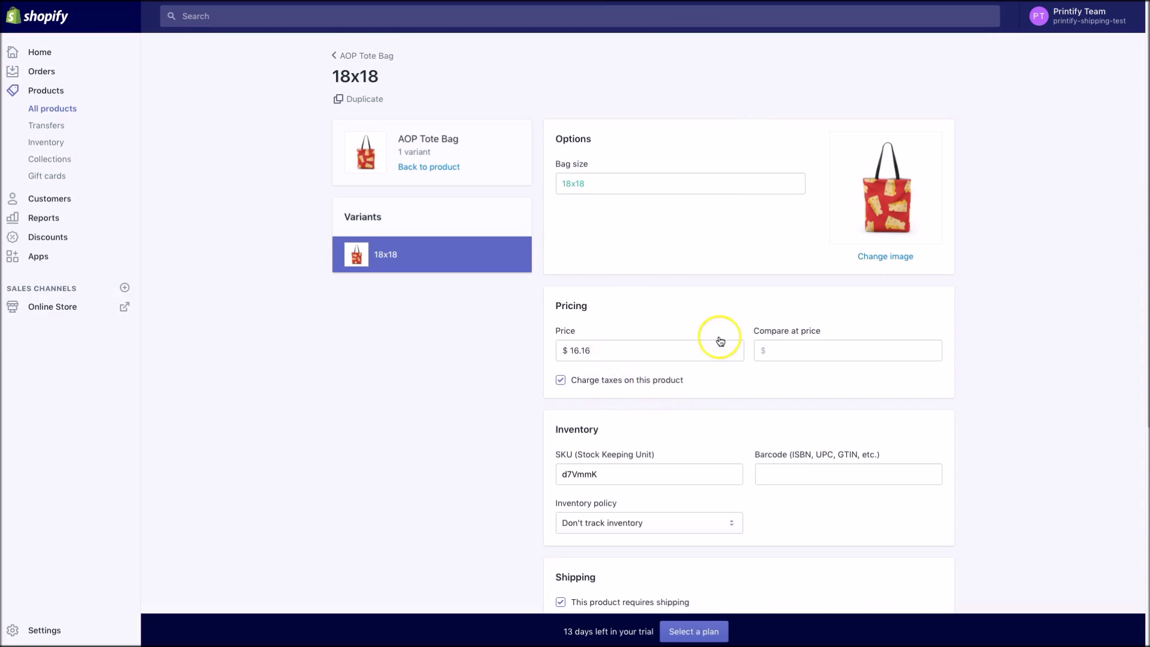
pyautogui.scroll(-2, 679, 412)
pyautogui.scroll(-2, 678, 412)
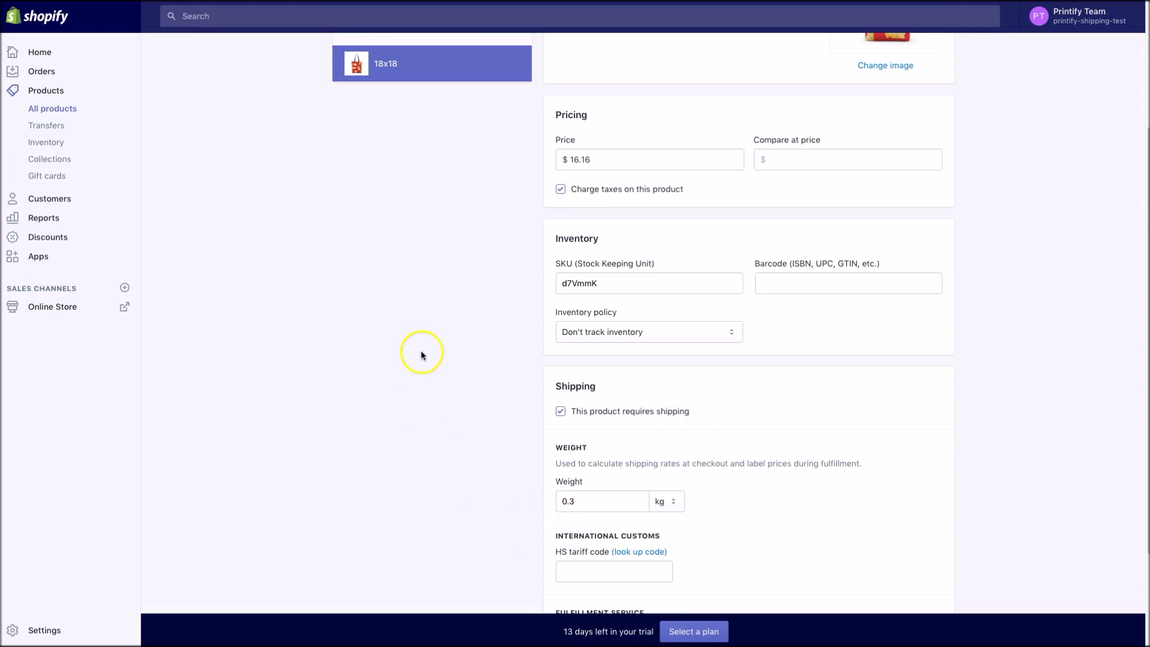
pyautogui.scroll(1, 407, 324)
pyautogui.scroll(3, 396, 296)
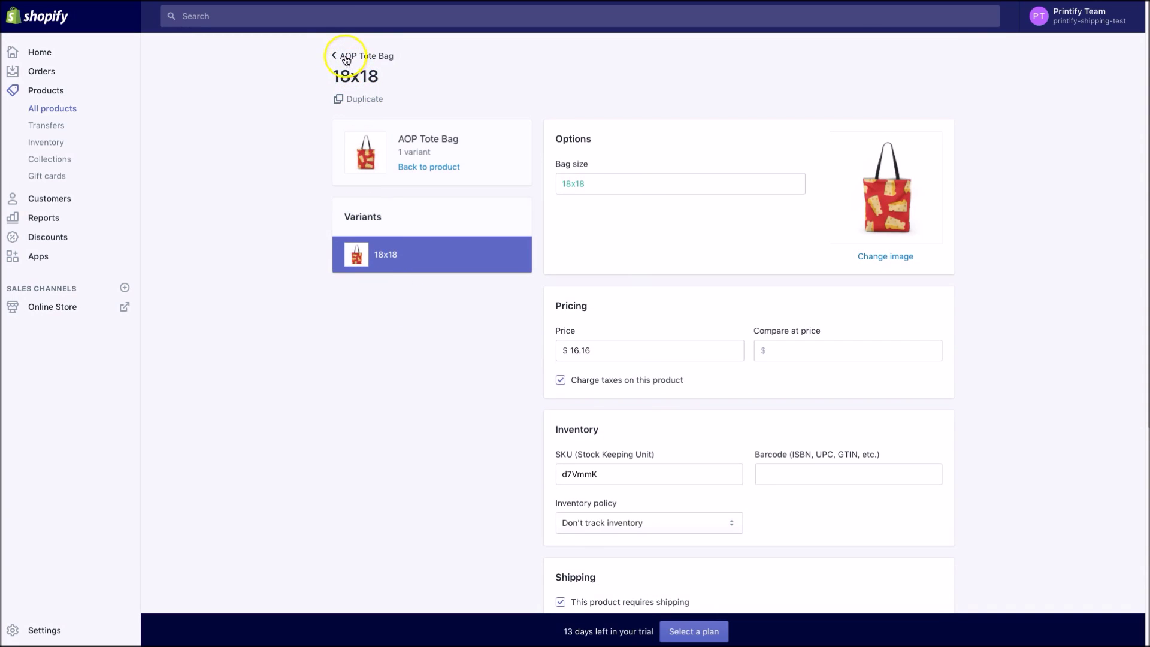
pyautogui.scroll(-5, 835, 495)
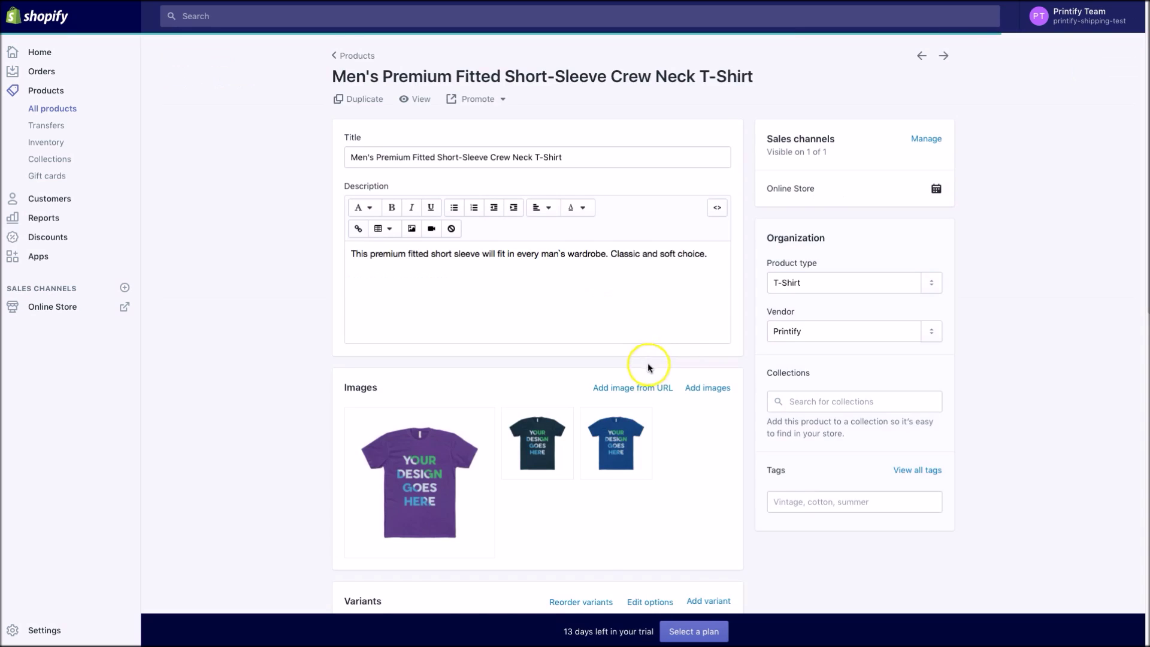
# Step: Scroll the T-shirt's Solid Purple Rush • S variant page to confirm its 0.085 kg weight
pyautogui.scroll(-1, 659, 365)
pyautogui.scroll(-4, 675, 368)
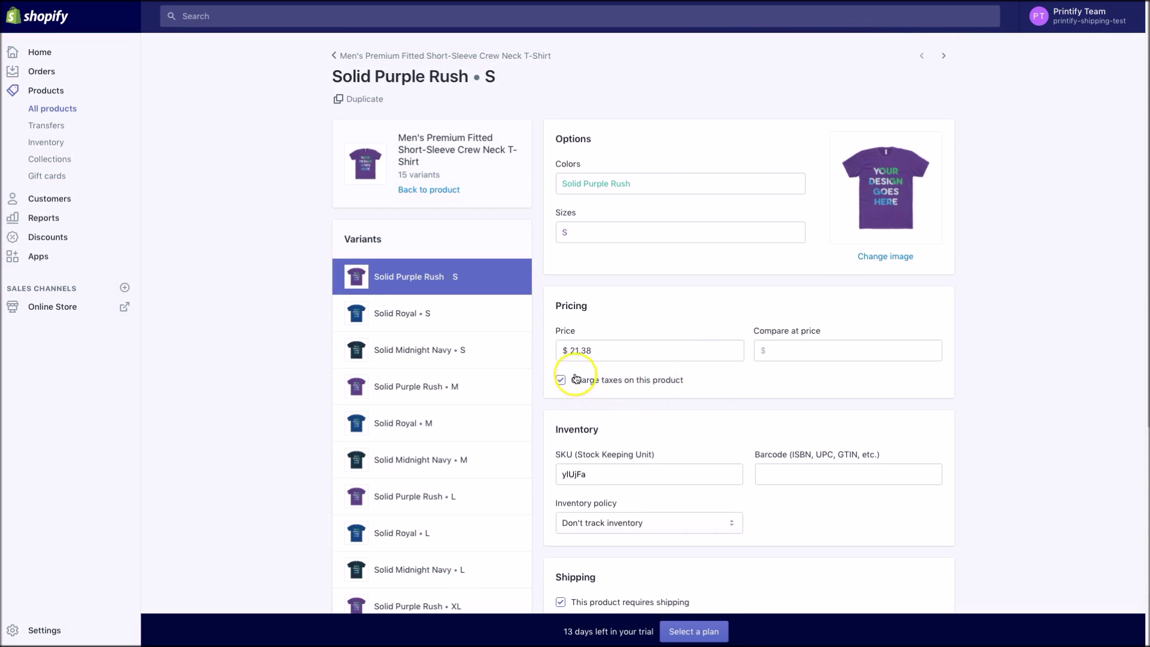
pyautogui.scroll(-3, 629, 416)
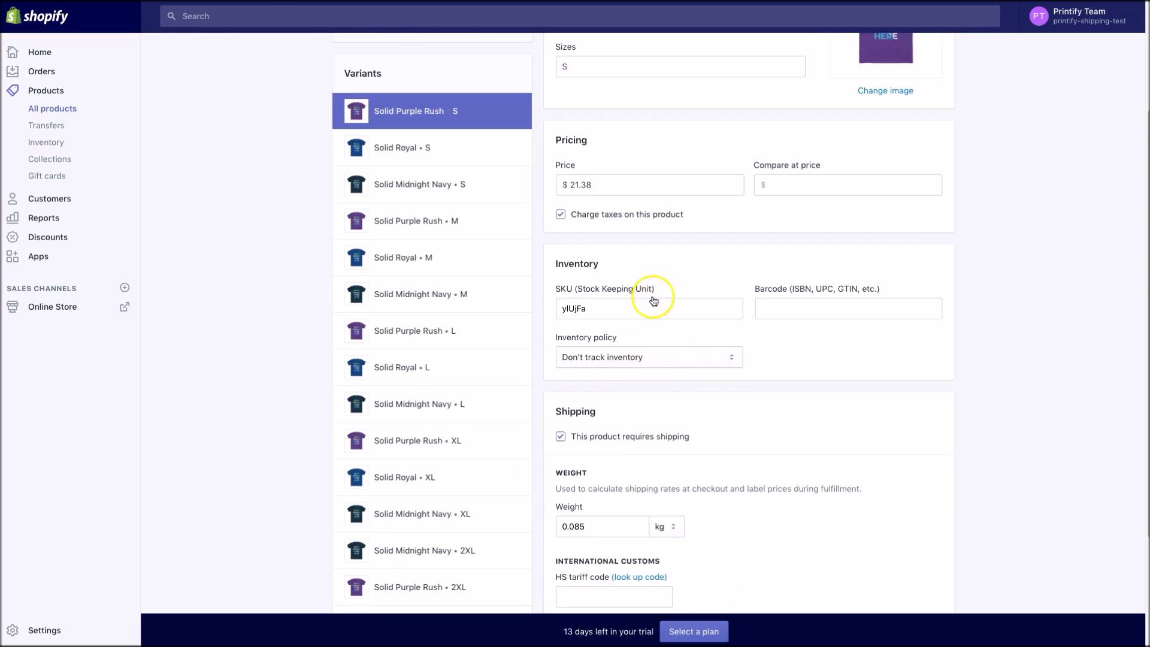
pyautogui.scroll(3, 489, 212)
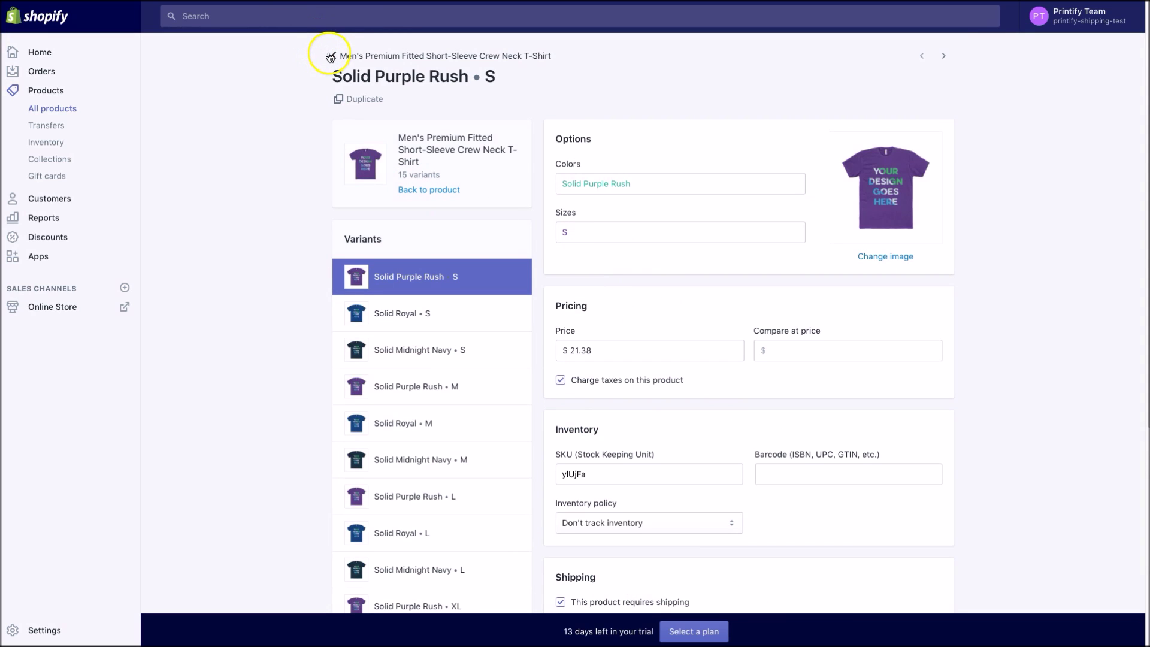